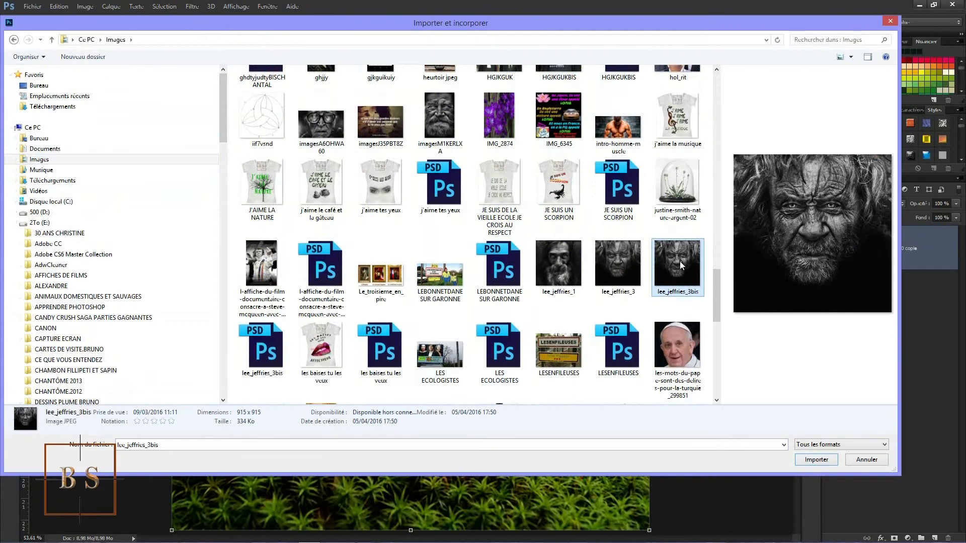
Step: Embed lee_jeffries_3bis scaled to about 33%, position it over the base of the mossy trunk, and rasterize its layer
double_click(680, 261)
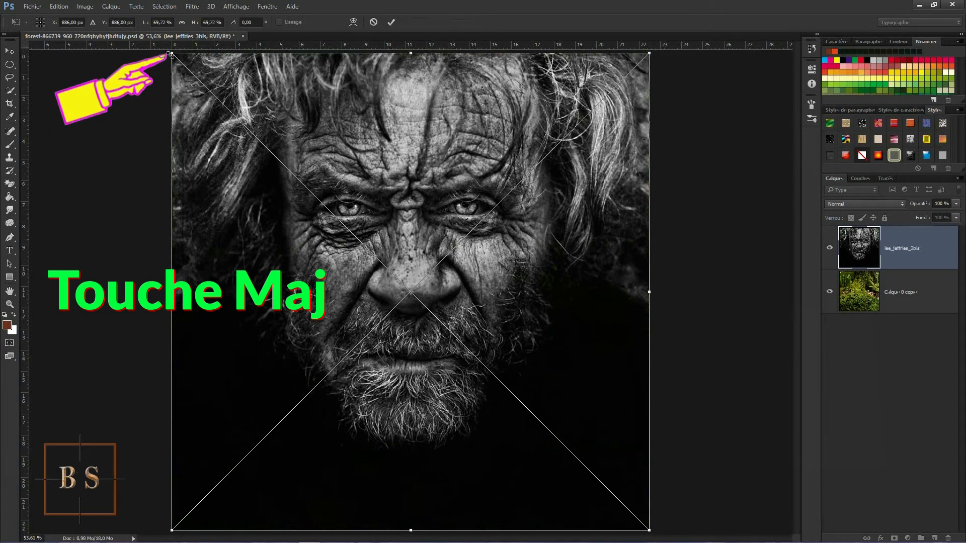
drag(171, 52, 450, 279)
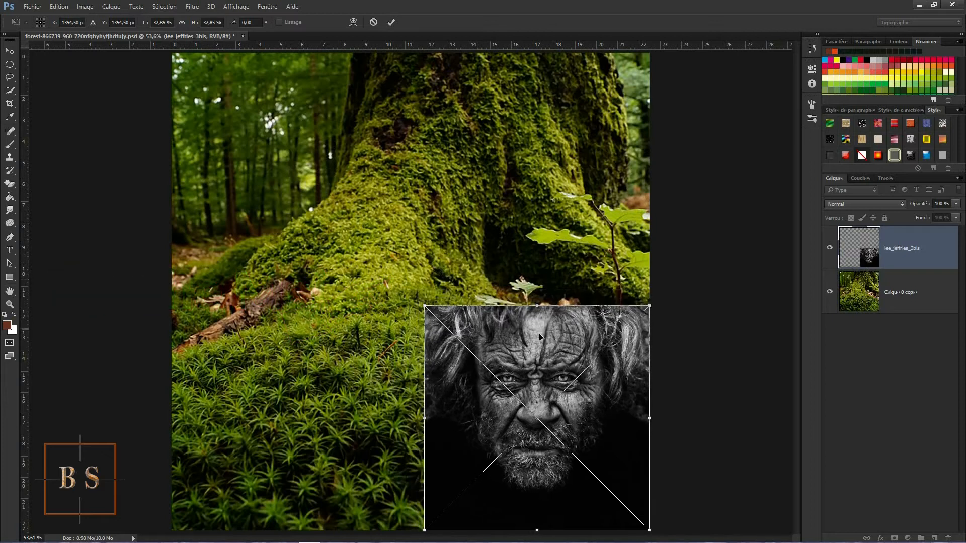
drag(542, 318, 389, 194)
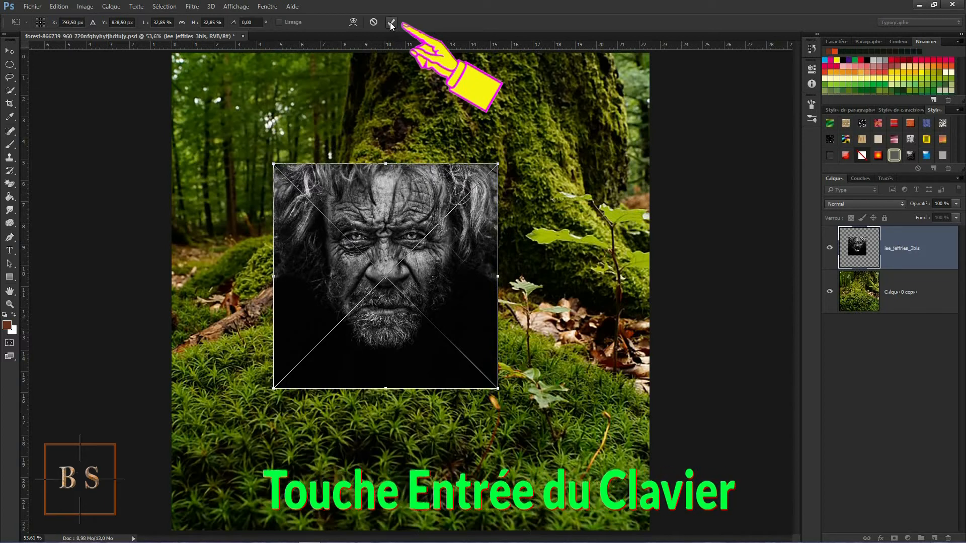
key(Return)
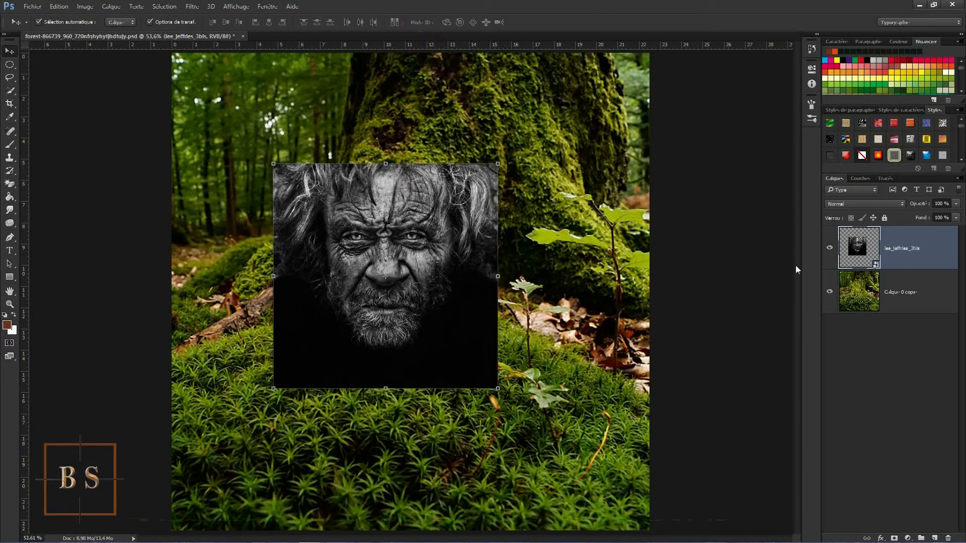
right_click(890, 258)
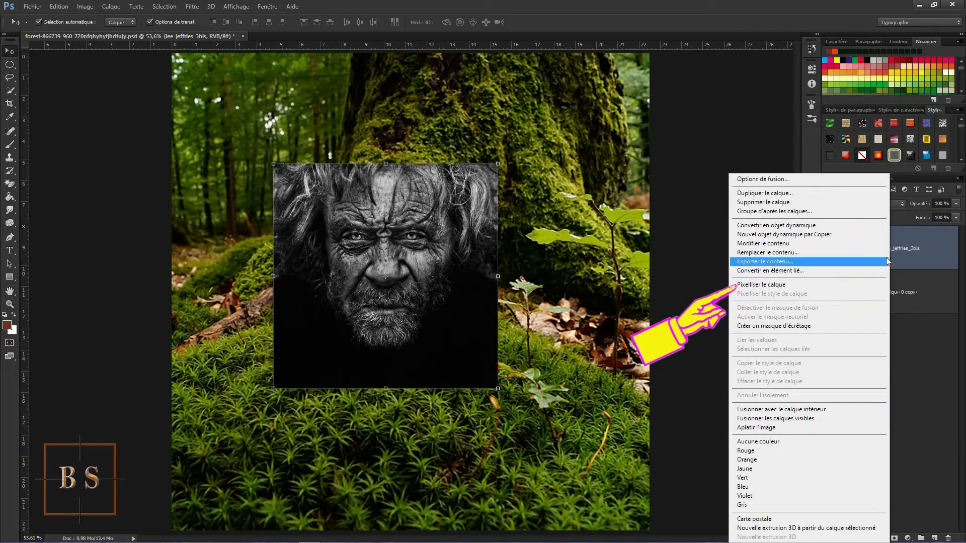
click(775, 285)
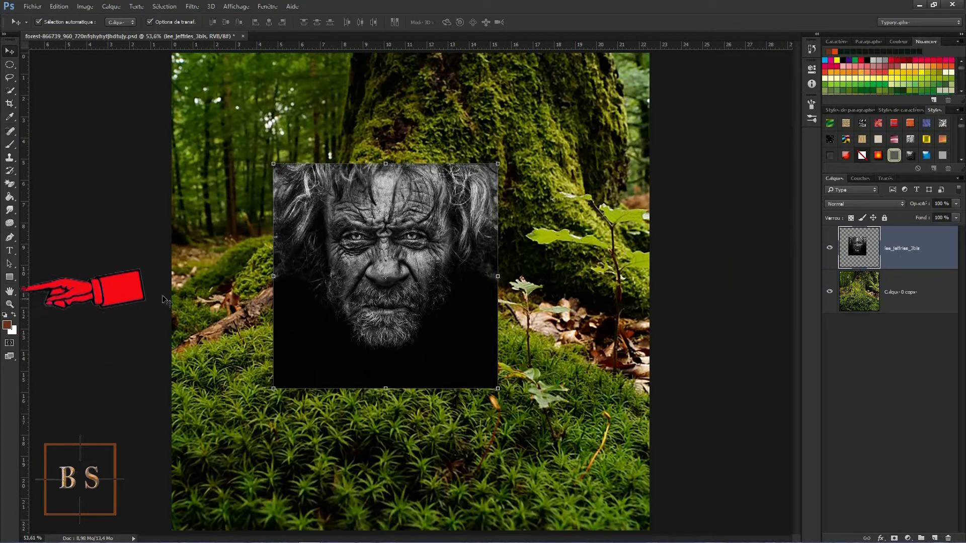
Step: Erase the dark background and outer hair around the face with the soft 221 px Eraser at 0% hardness and 100% opacity
click(9, 184)
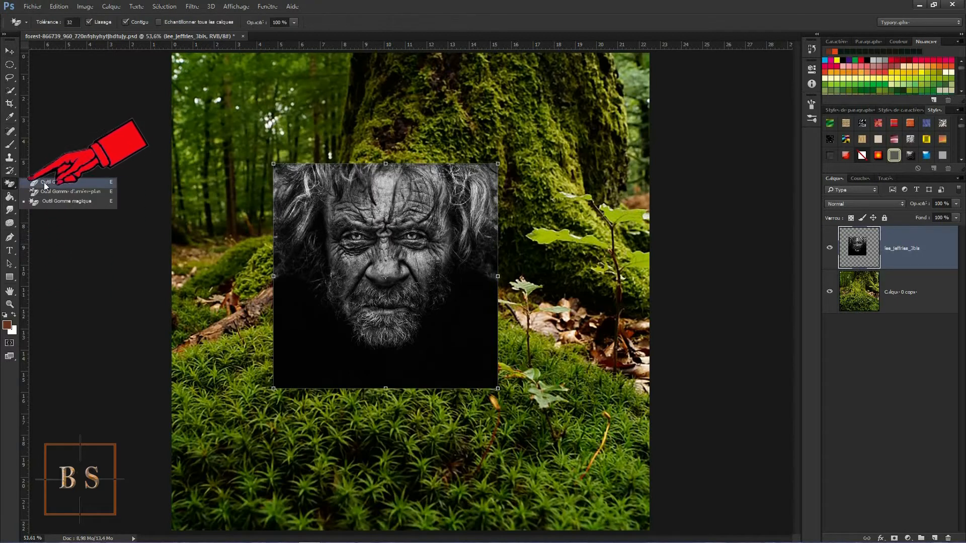
click(45, 182)
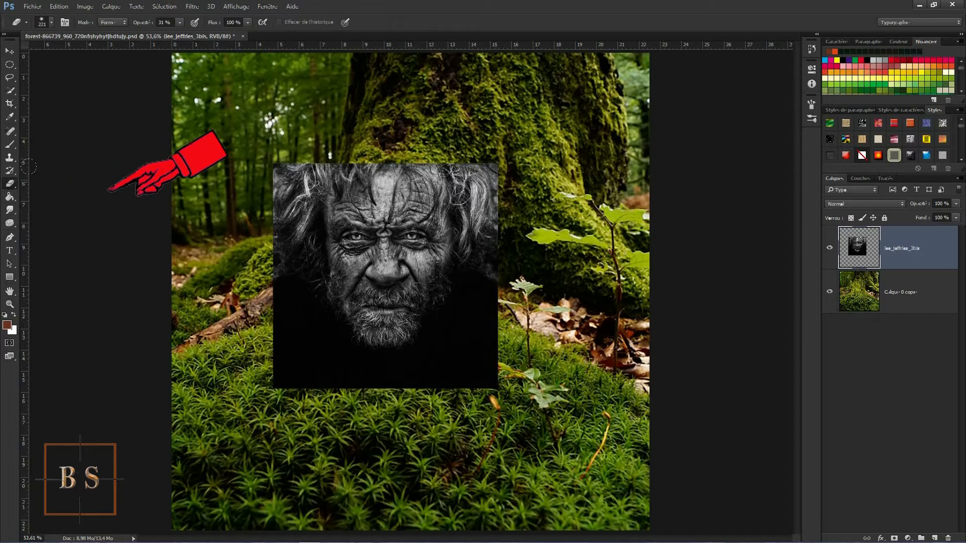
right_click(270, 229)
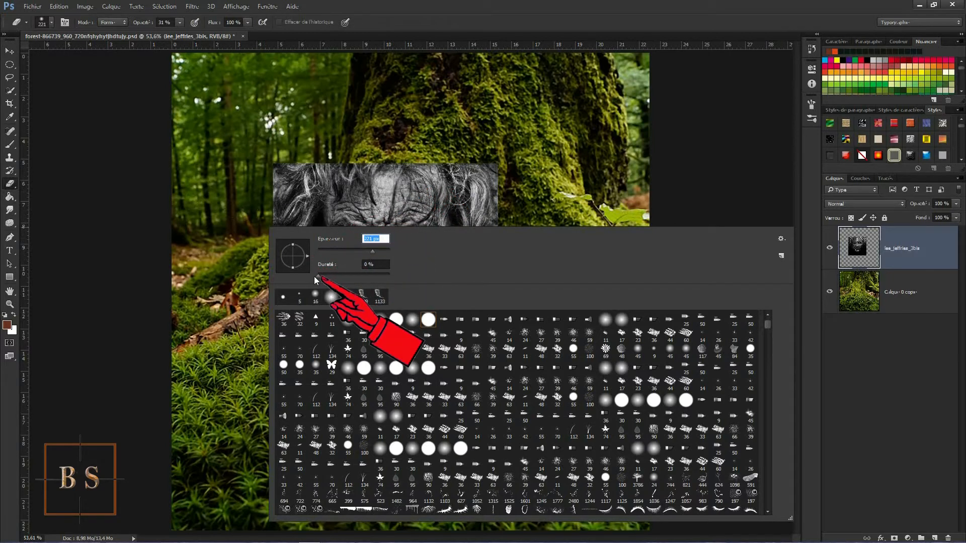
key(Tab)
key(Return)
click(179, 23)
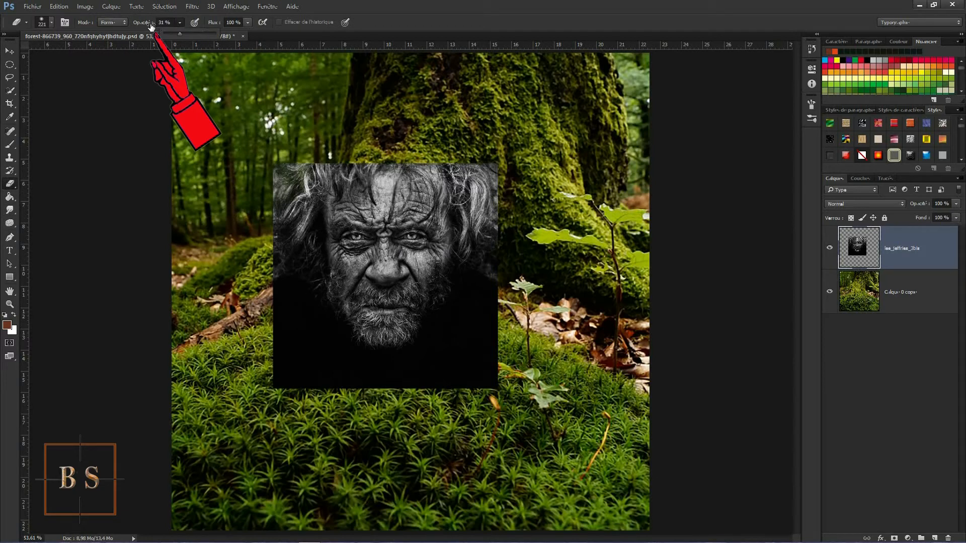
drag(180, 34, 223, 35)
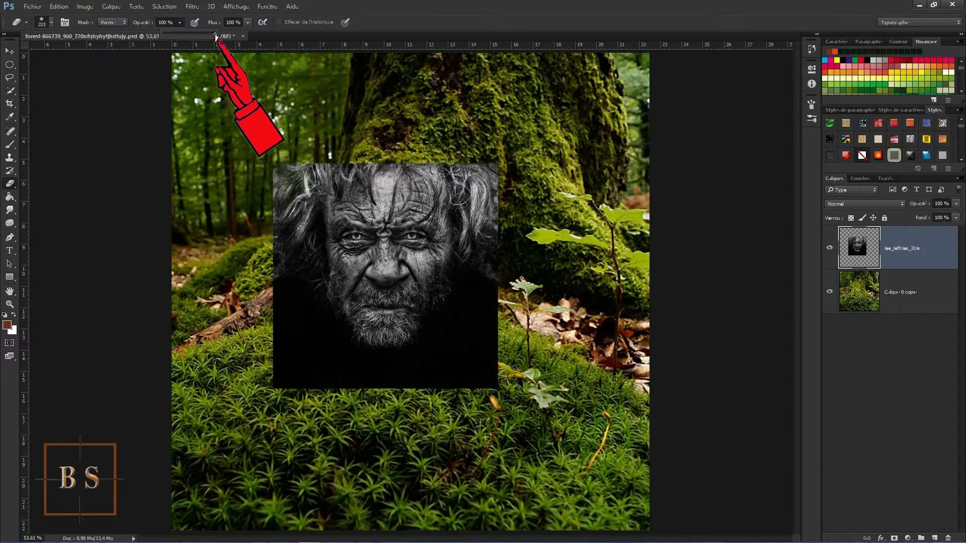
click(257, 142)
mouse_move(265, 161)
mouse_down()
mouse_move(265, 326)
mouse_move(342, 371)
mouse_move(269, 375)
mouse_move(442, 370)
mouse_move(485, 342)
mouse_move(487, 300)
mouse_move(457, 146)
mouse_move(491, 227)
mouse_up()
mouse_move(452, 272)
mouse_down()
mouse_move(414, 343)
mouse_move(355, 360)
mouse_move(293, 317)
mouse_move(311, 277)
mouse_move(311, 231)
mouse_up()
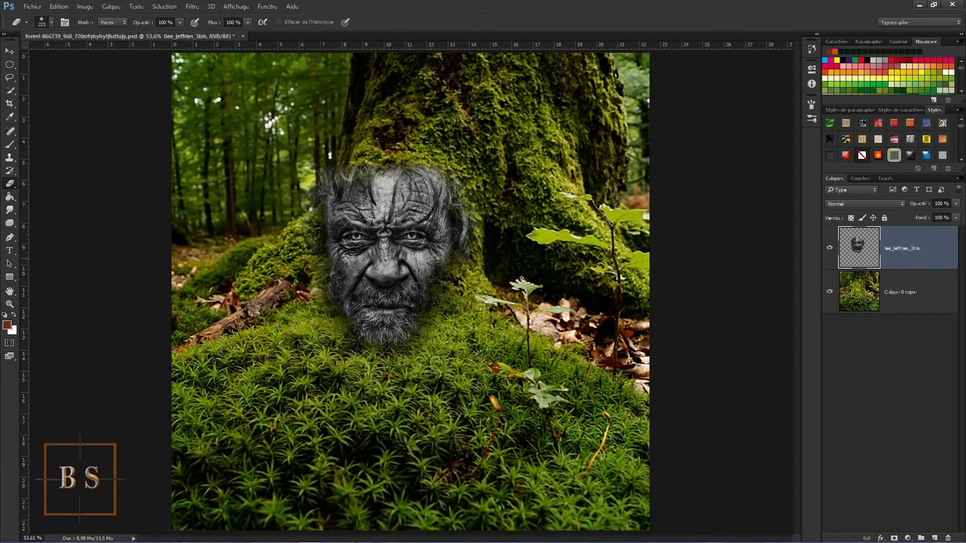
Step: Lasso the half of the face with the full ear-side hair, from forehead to chin, and copy it to a new layer
click(10, 51)
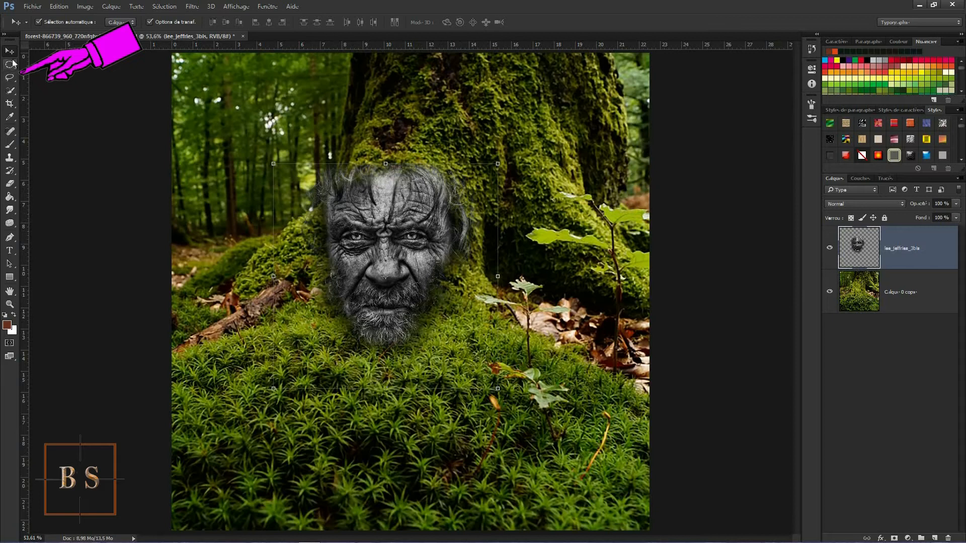
click(9, 79)
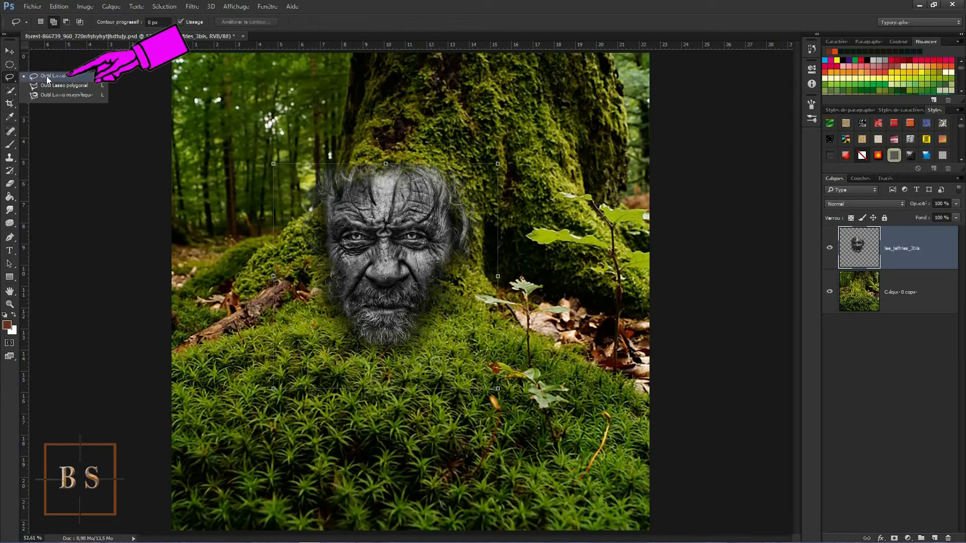
click(46, 77)
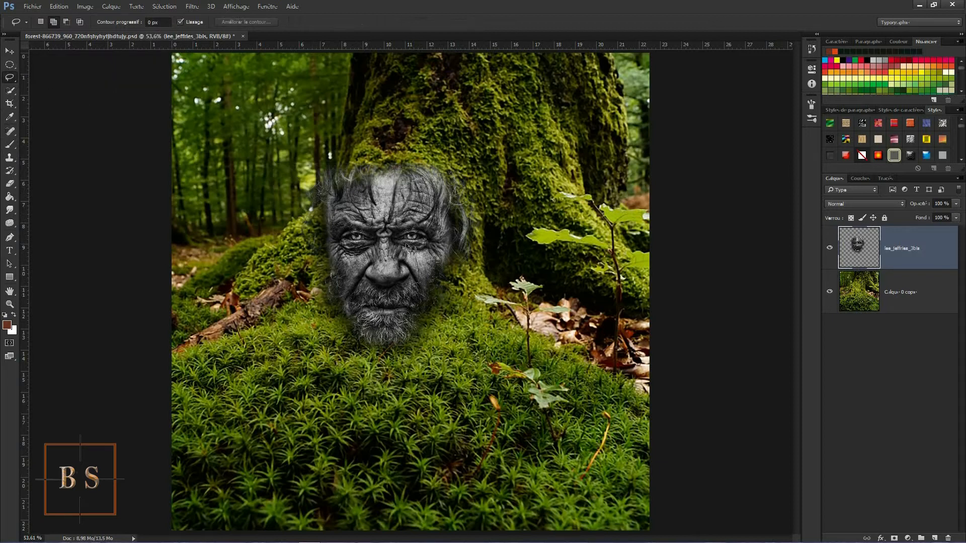
mouse_move(390, 162)
mouse_down()
mouse_move(410, 312)
mouse_move(464, 318)
mouse_move(494, 275)
mouse_move(493, 187)
mouse_move(456, 153)
mouse_move(390, 156)
mouse_up()
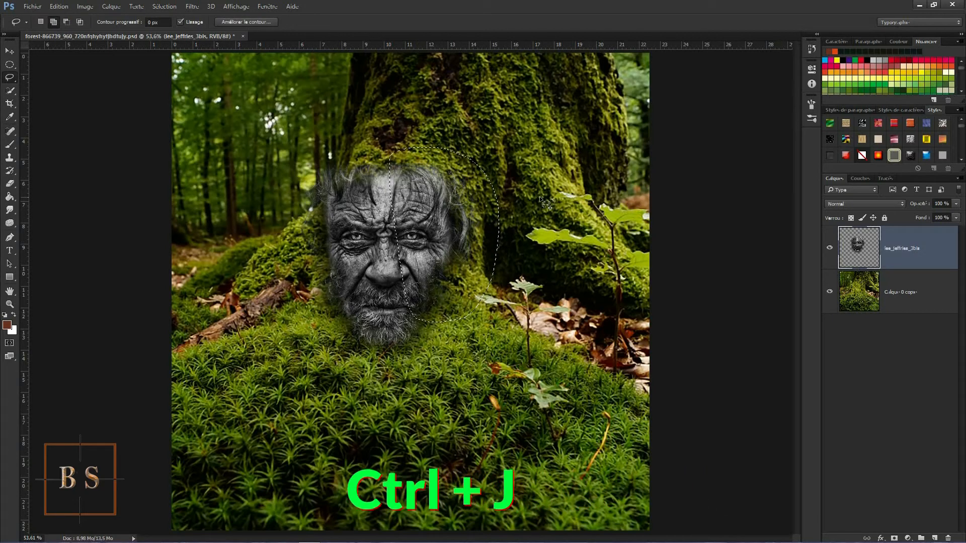
key(ctrl+j)
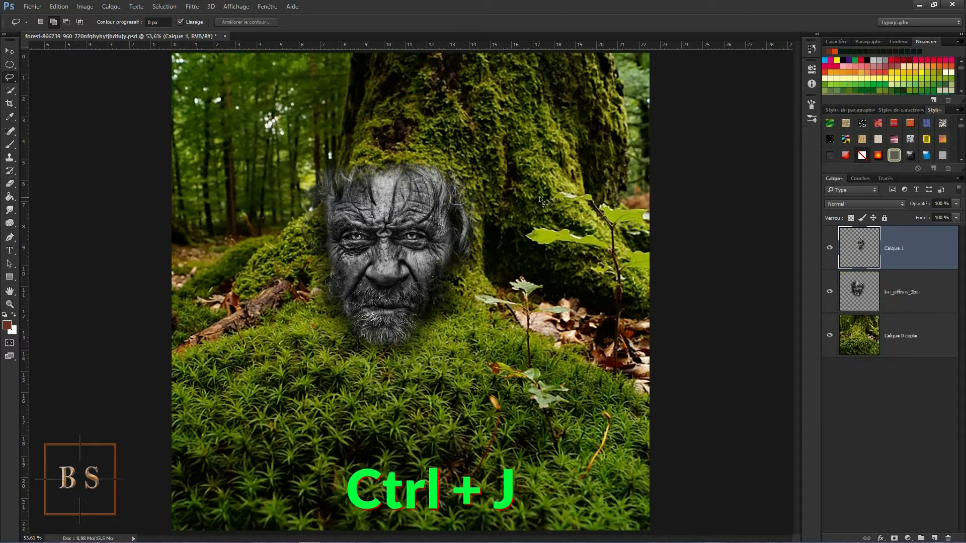
Step: Flip the copied half-face horizontally and align it over the opposite half of the original face
click(59, 7)
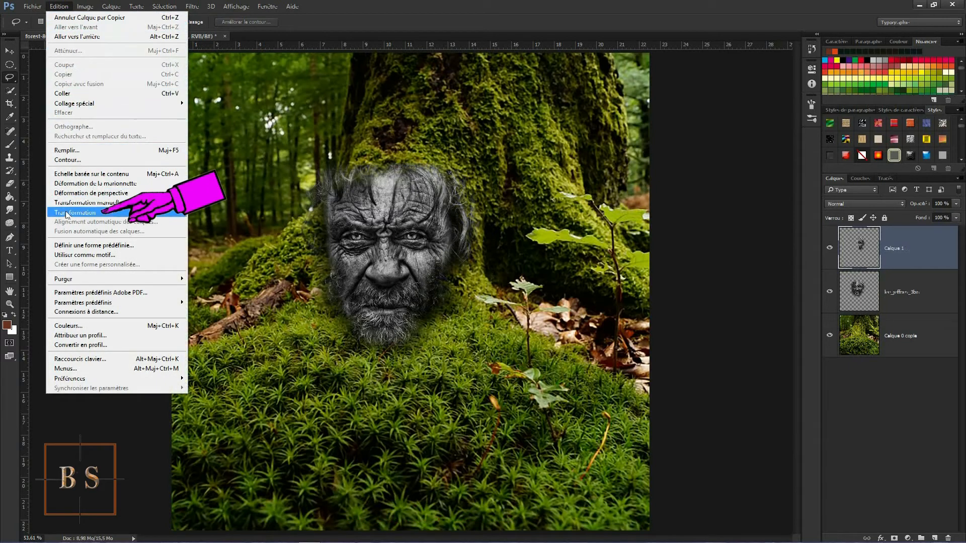
mouse_move(71, 212)
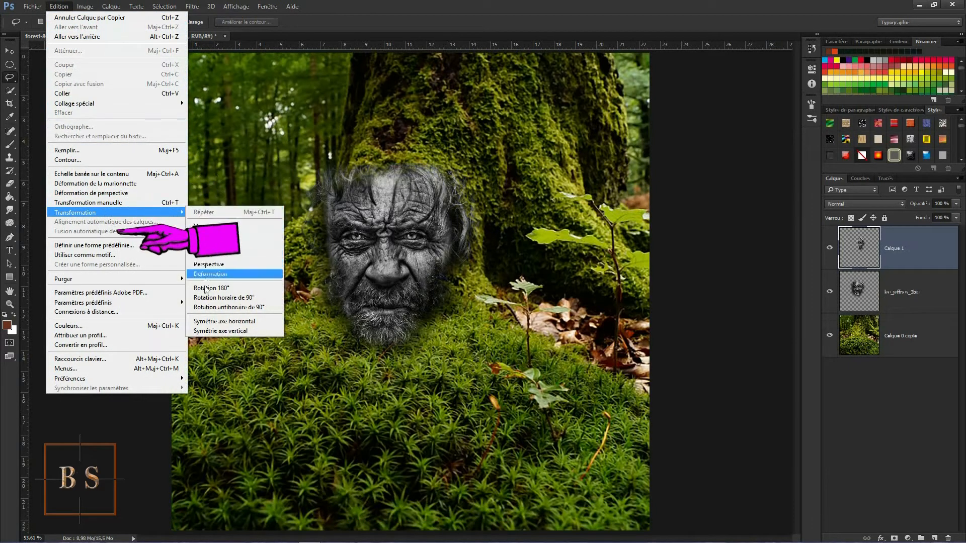
click(210, 325)
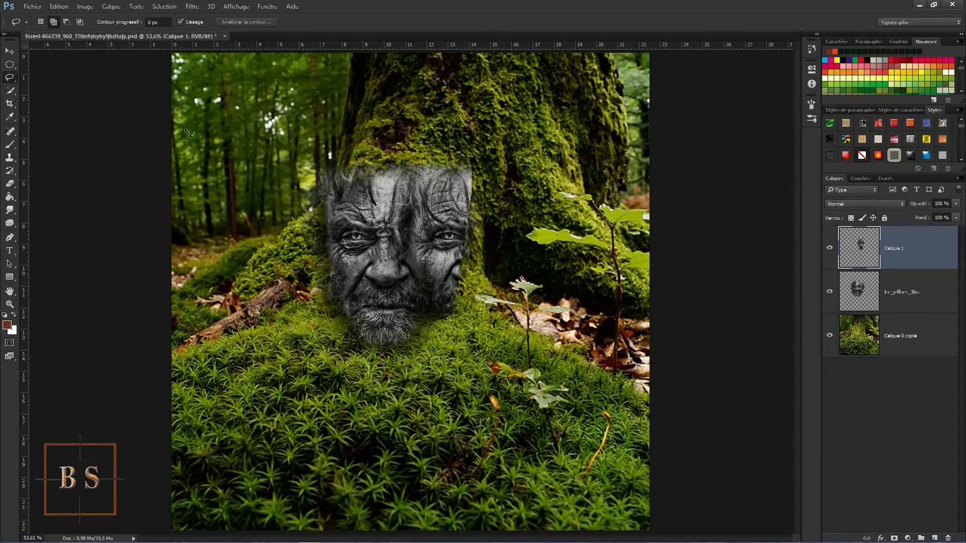
click(10, 51)
drag(438, 215, 346, 212)
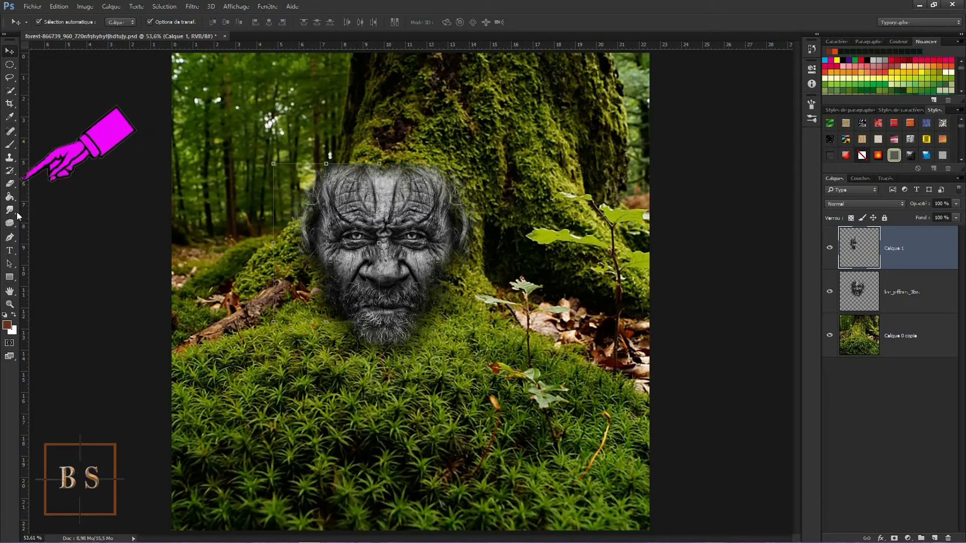
Step: Erase the overlapping inner part of the mirrored half with the Eraser so it blends into the original face
click(11, 185)
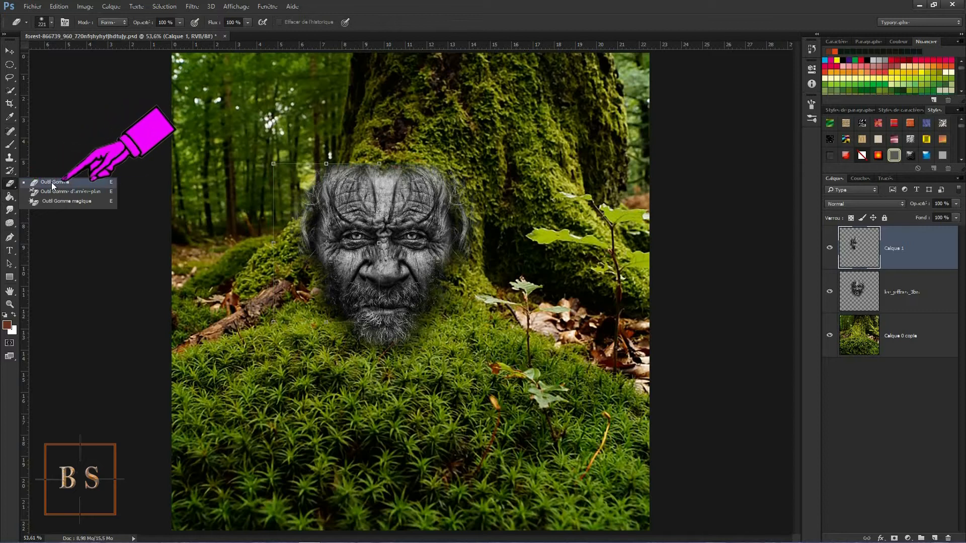
click(52, 184)
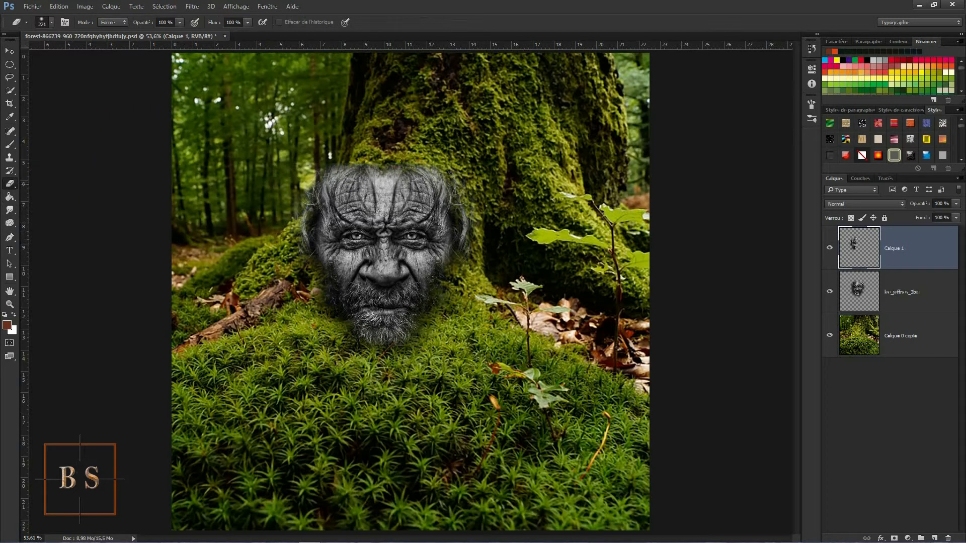
mouse_move(377, 130)
mouse_down()
mouse_move(323, 137)
mouse_move(355, 131)
mouse_up()
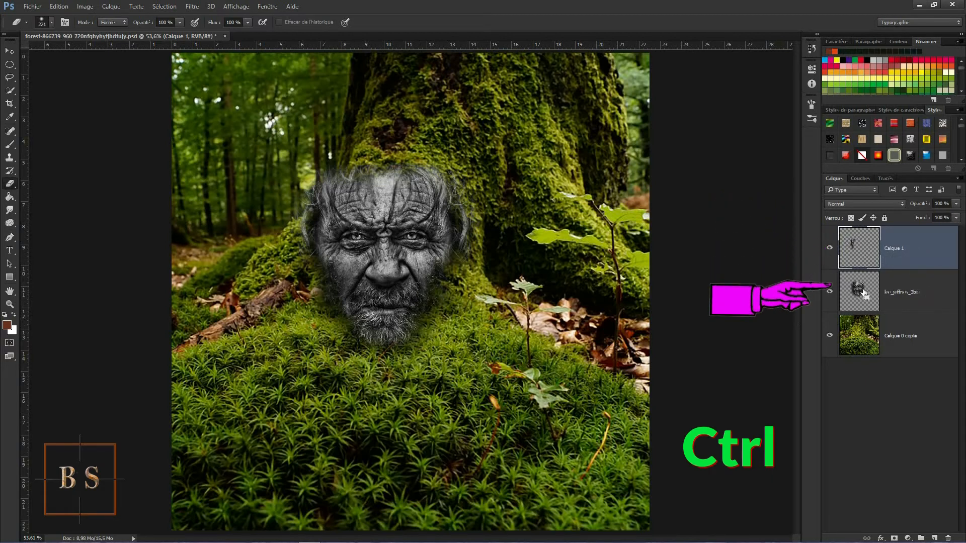
Step: Merge the mirrored half with the lee_jeffries_3bis layer and erase the excess hair beside the face on the oak seedling's side
ctrl+click(920, 290)
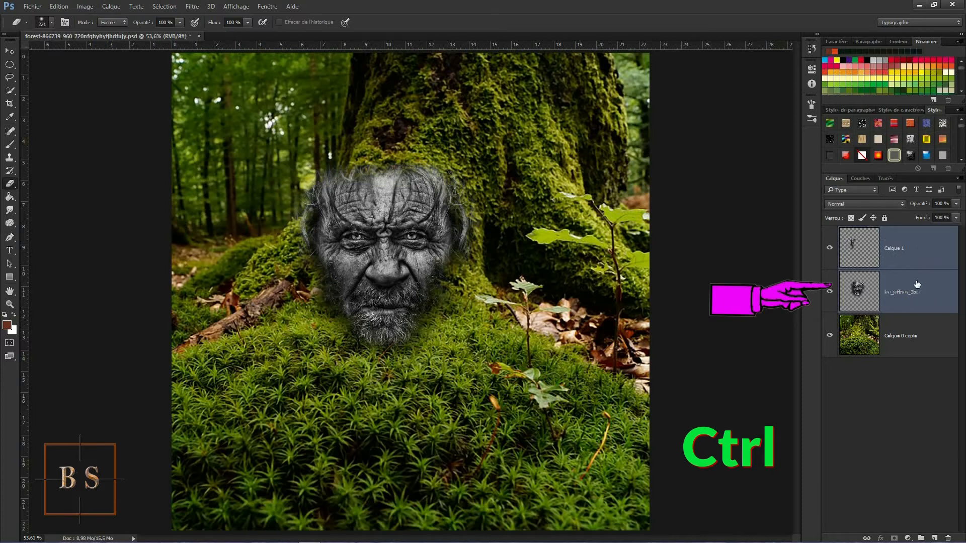
key(ctrl+e)
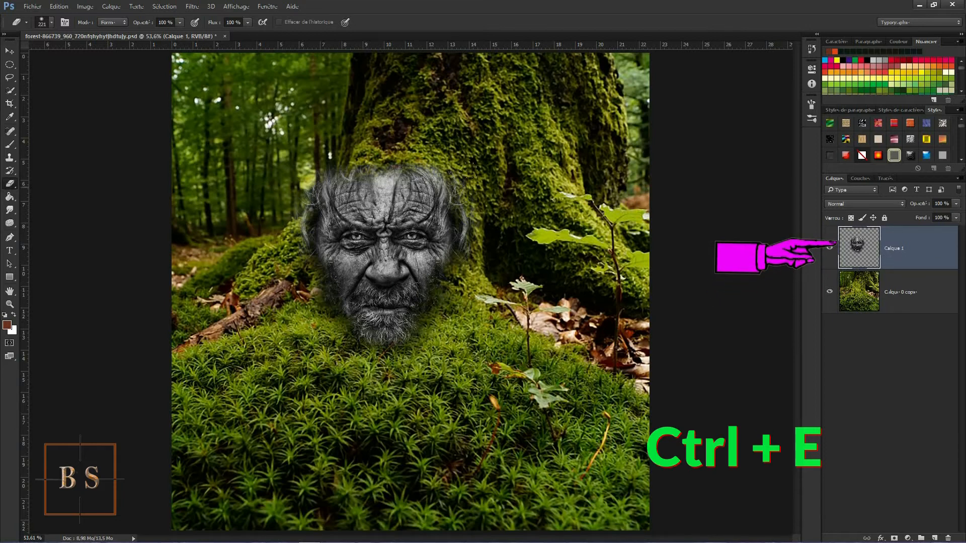
mouse_move(463, 188)
mouse_down()
mouse_move(462, 217)
mouse_move(475, 228)
mouse_up()
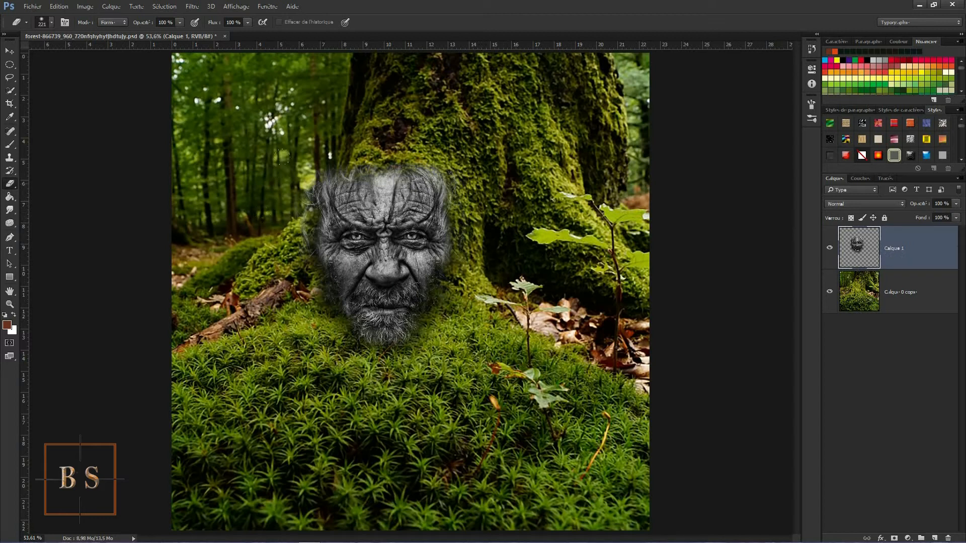
Step: Duplicate the merged face layer Calque 1, then try a second copy and undo it
key(v)
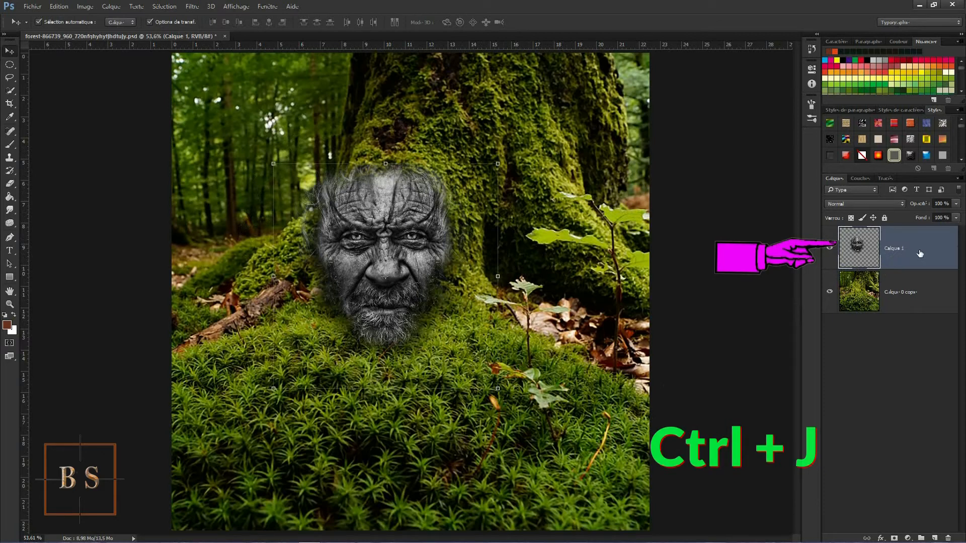
key(ctrl+j)
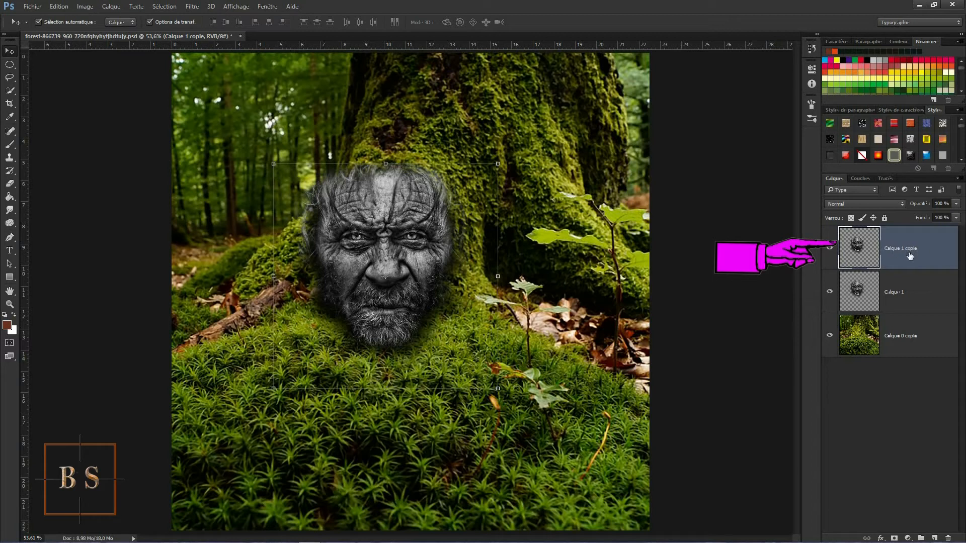
drag(903, 258, 934, 532)
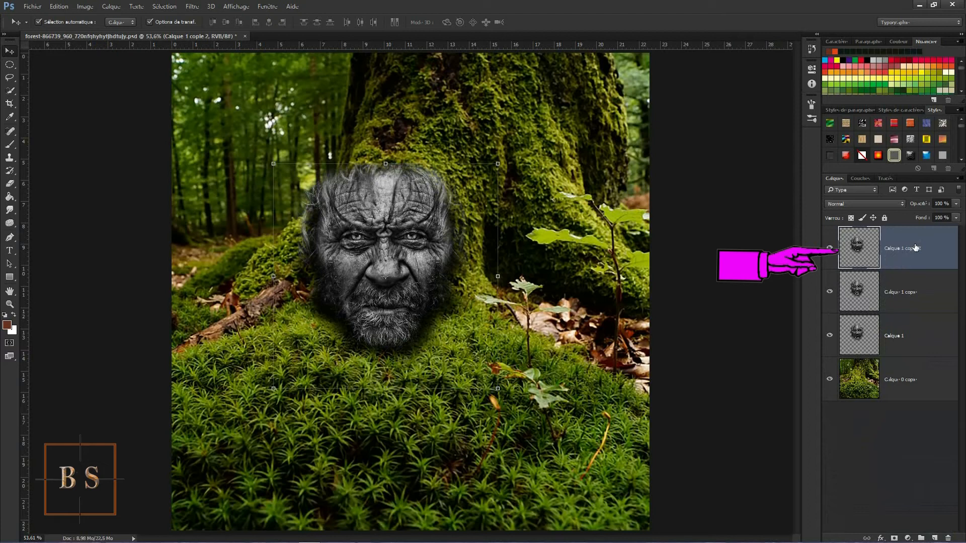
key(ctrl+z)
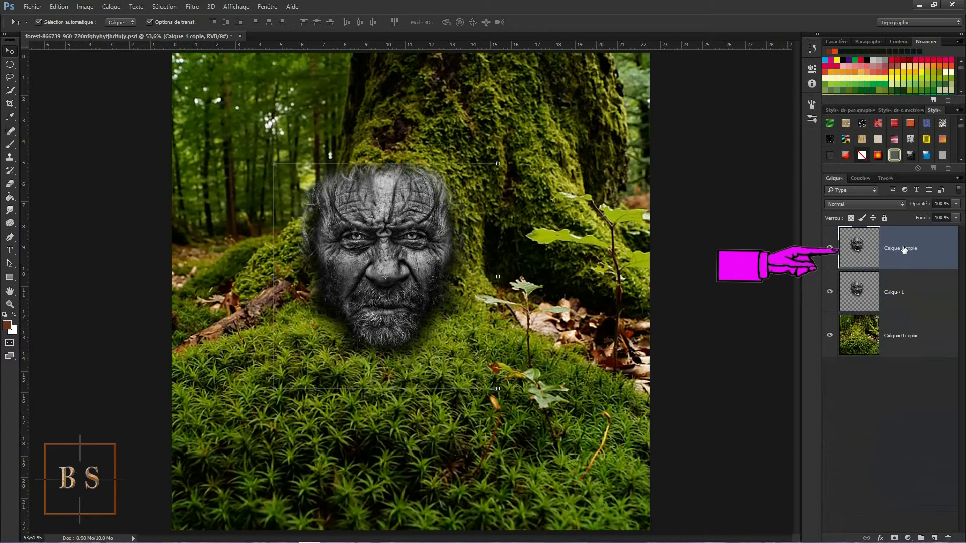
Step: Set the blend mode of the duplicated face layer Calque 1 copie to Obscurcir
click(915, 297)
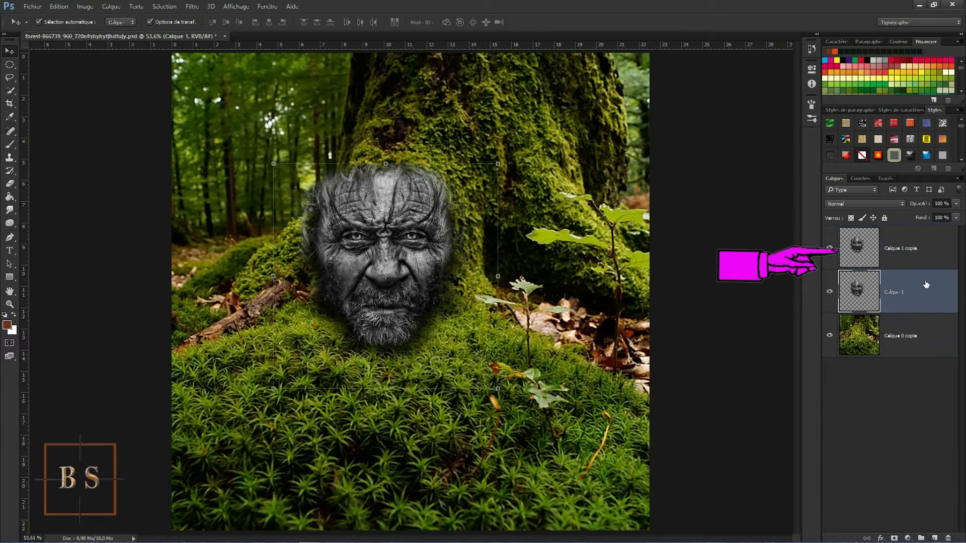
click(935, 253)
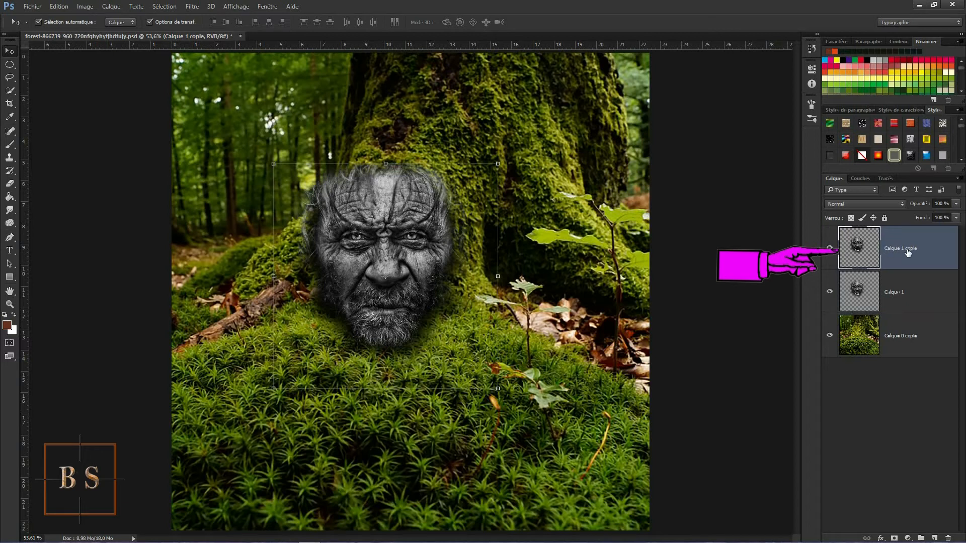
click(898, 204)
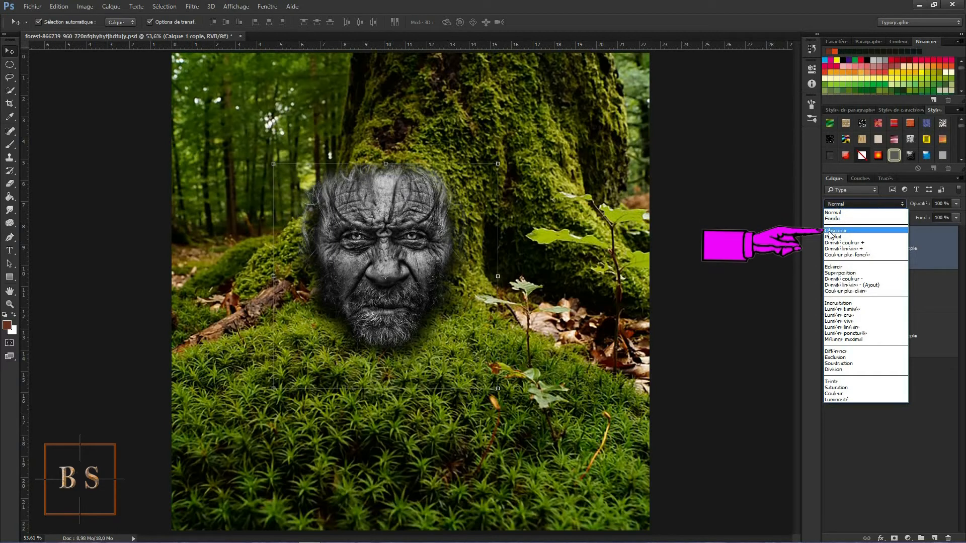
click(831, 233)
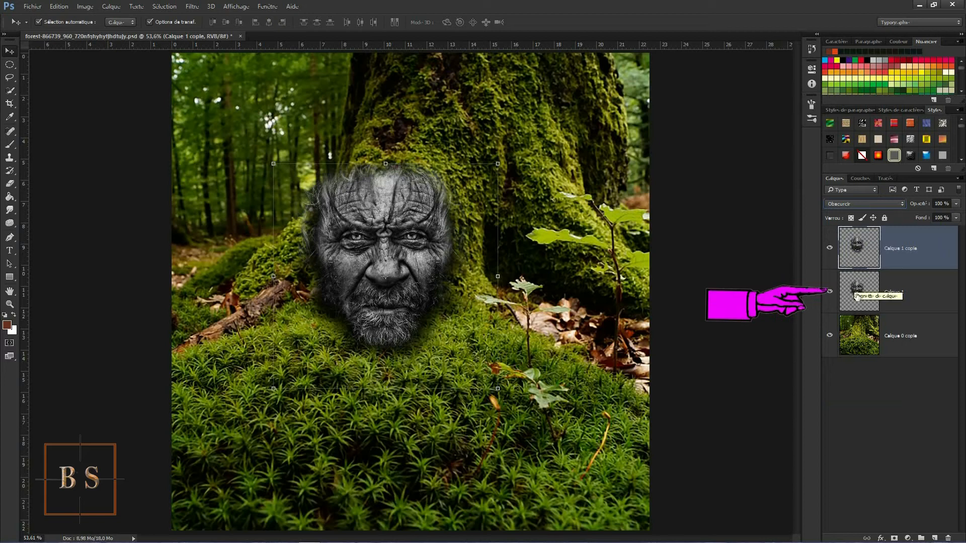
Step: Set the blend mode of the original face layer Calque 1 to Lumière tamisée
click(925, 301)
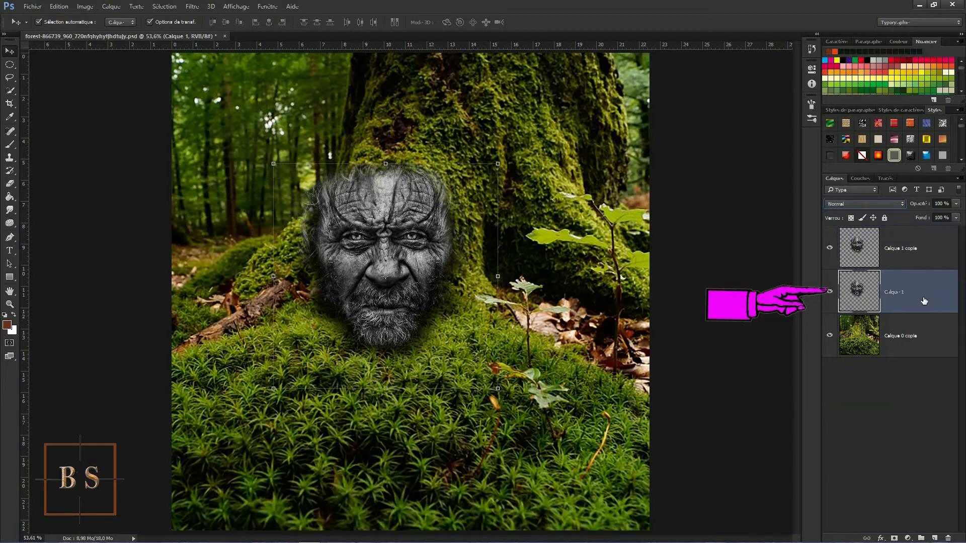
click(900, 204)
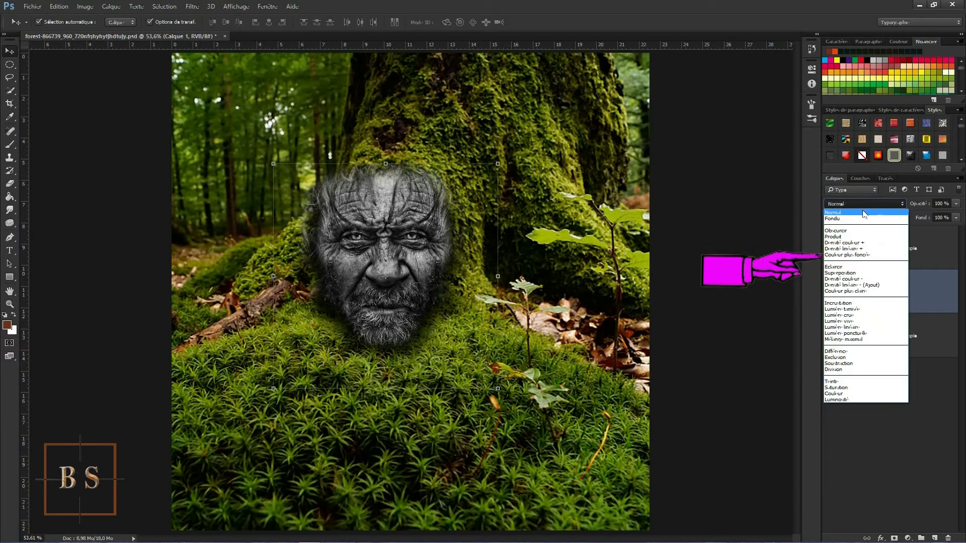
click(845, 309)
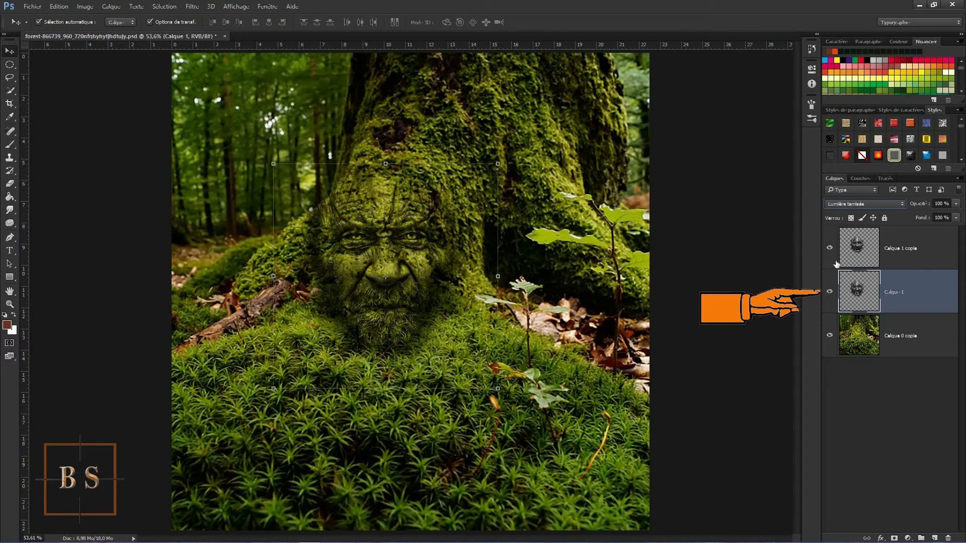
Step: Hide Calque 1 and erase the dark outer edges around the beard and cheeks on Calque 1 copie with the Eraser
click(830, 293)
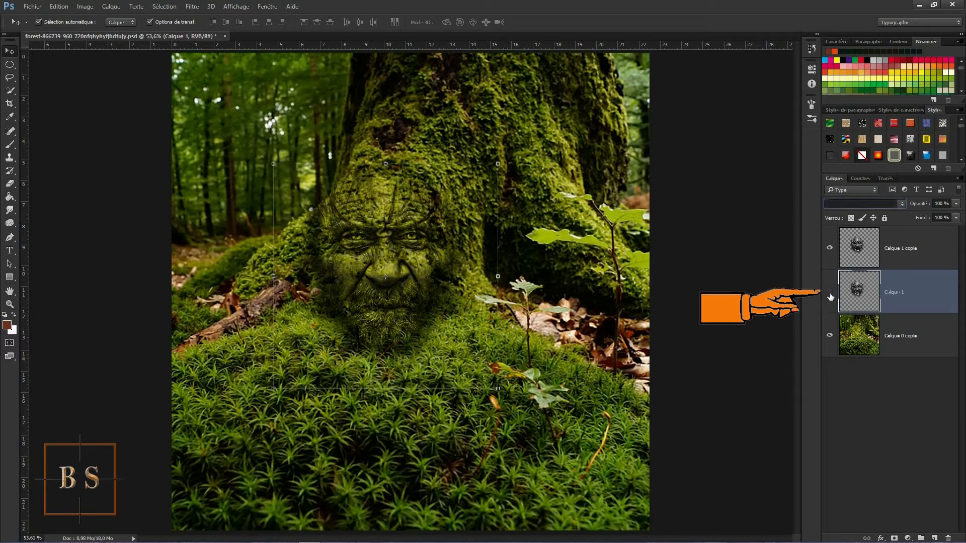
click(913, 258)
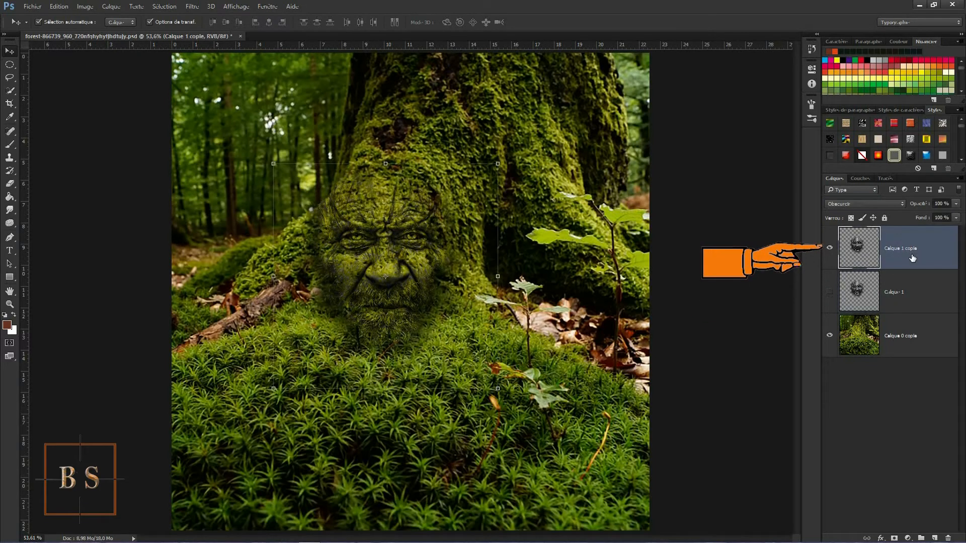
click(10, 184)
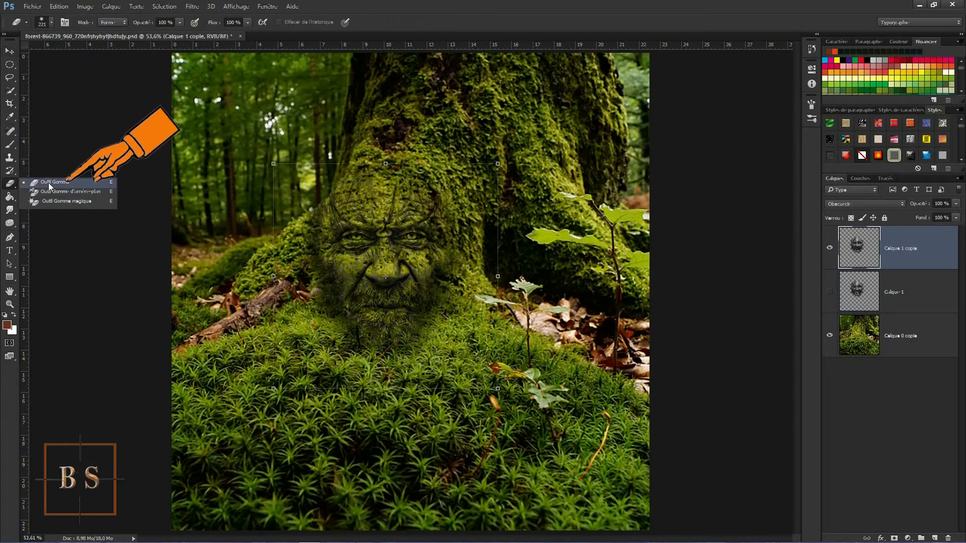
click(48, 182)
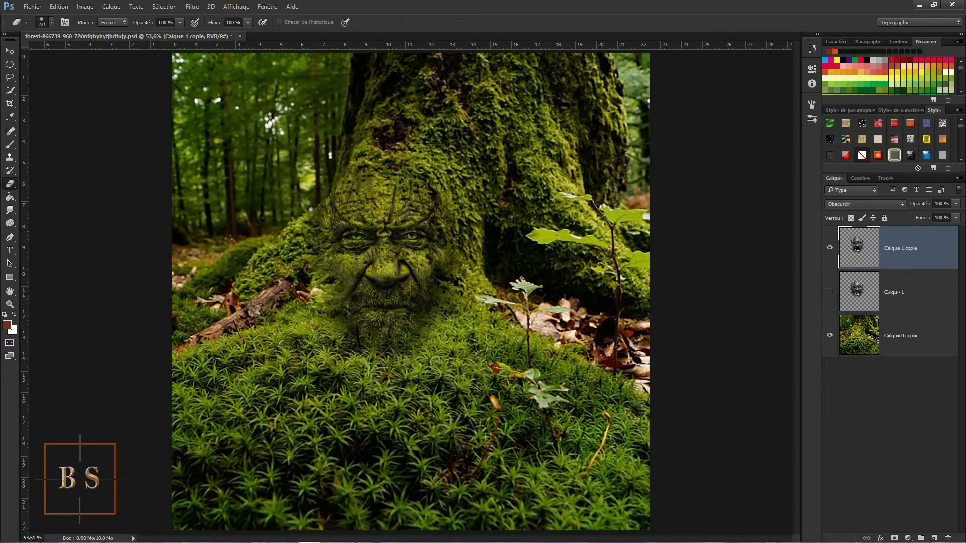
drag(420, 336, 456, 272)
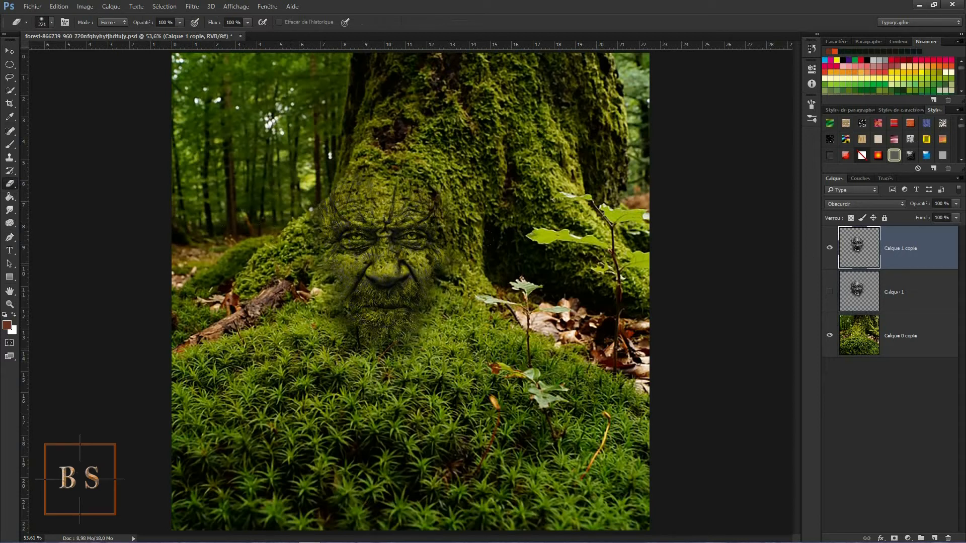
drag(397, 344, 343, 328)
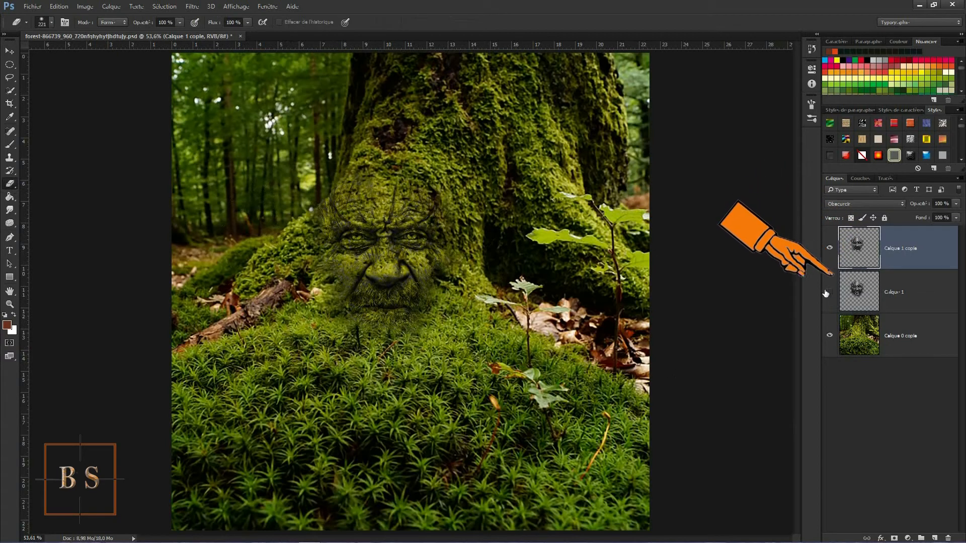
Step: Show Calque 1 again and erase its dark edges around the beard and jaw
click(911, 297)
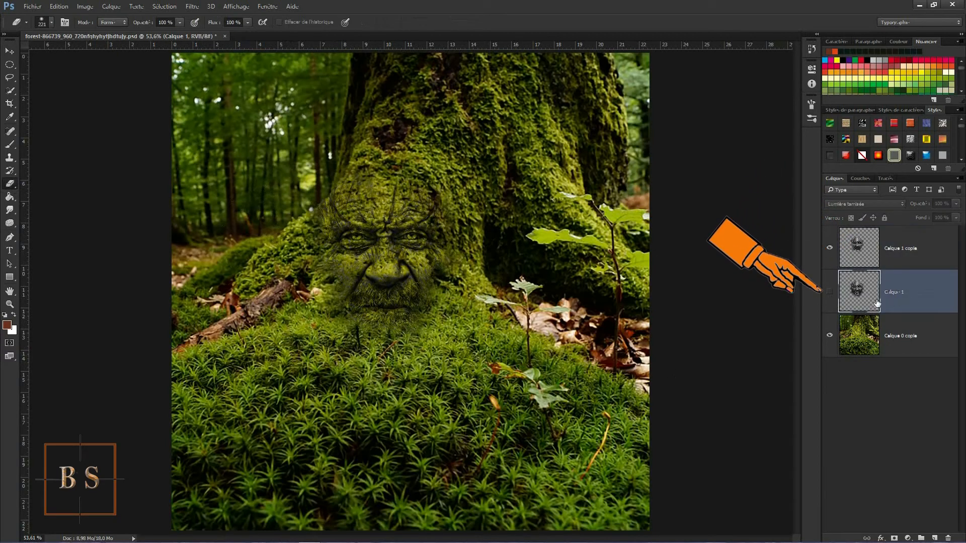
click(829, 293)
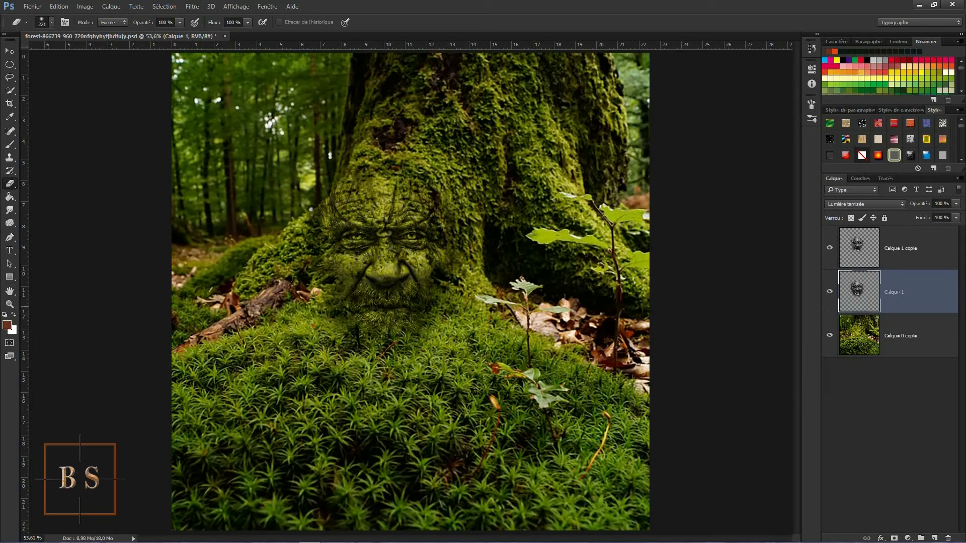
drag(427, 334, 449, 294)
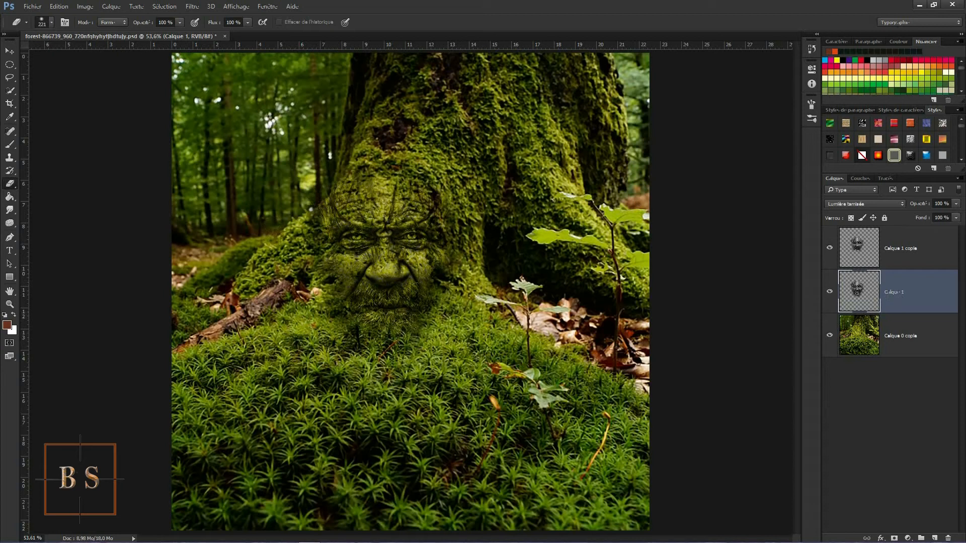
drag(392, 346, 400, 347)
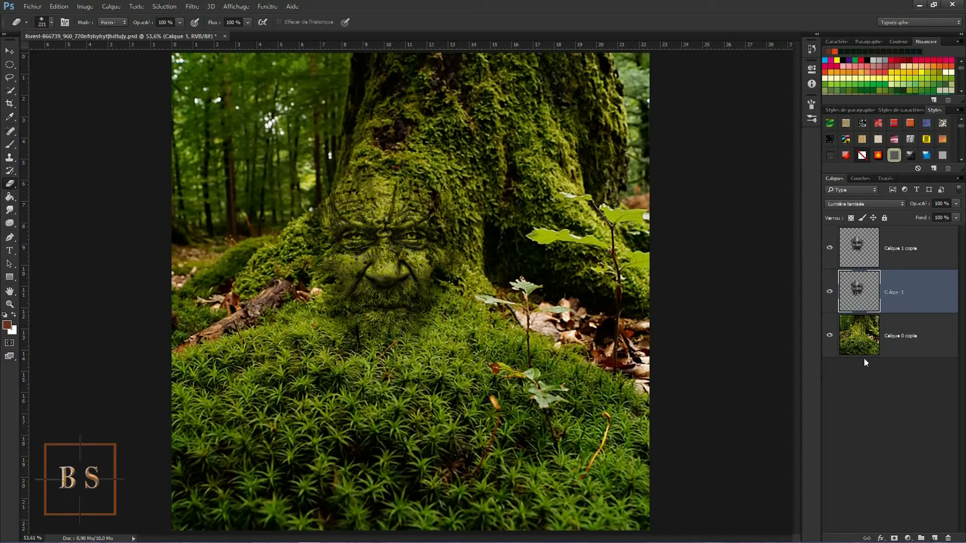
Step: Open a Curves adjustment on Calque 1 copie and raise the RVB curve's midpoint to input 117, output 132
click(930, 253)
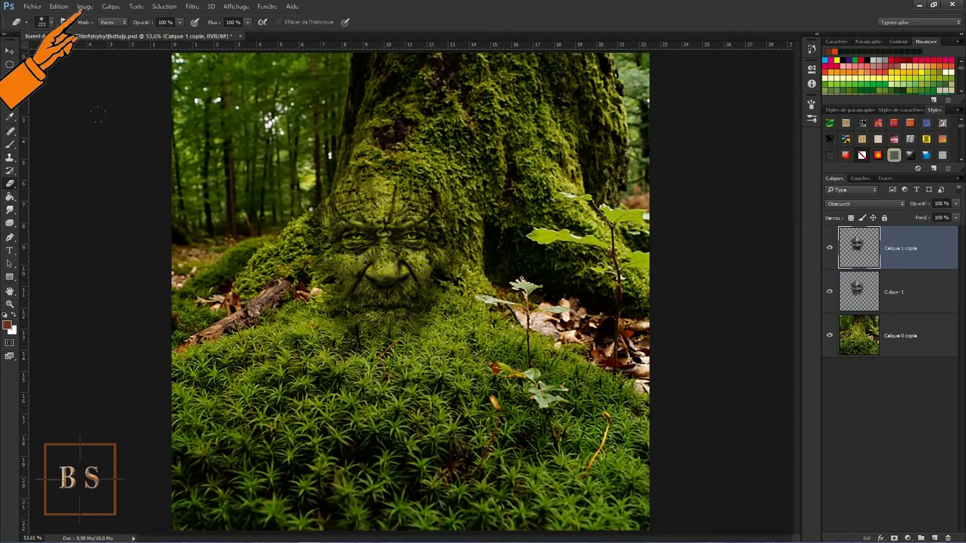
click(85, 11)
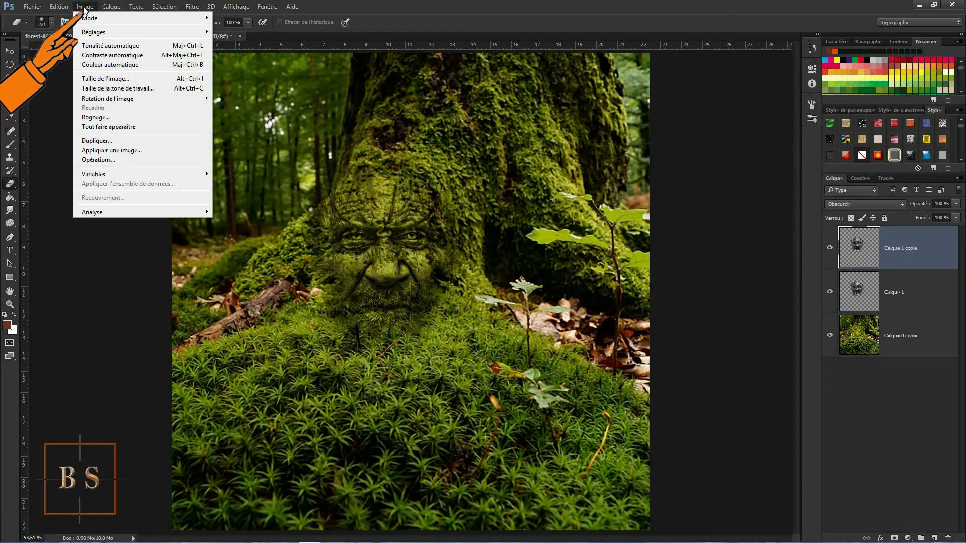
mouse_move(95, 31)
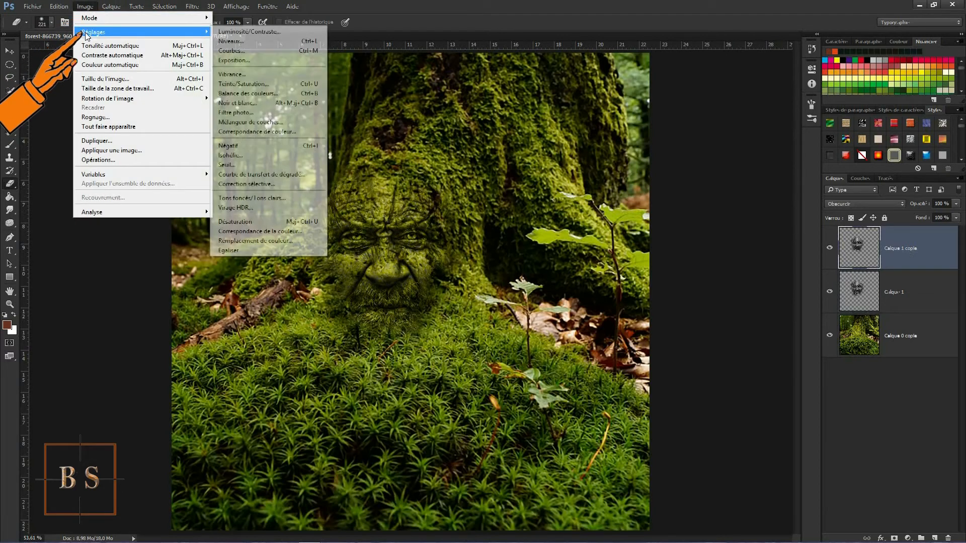
click(229, 51)
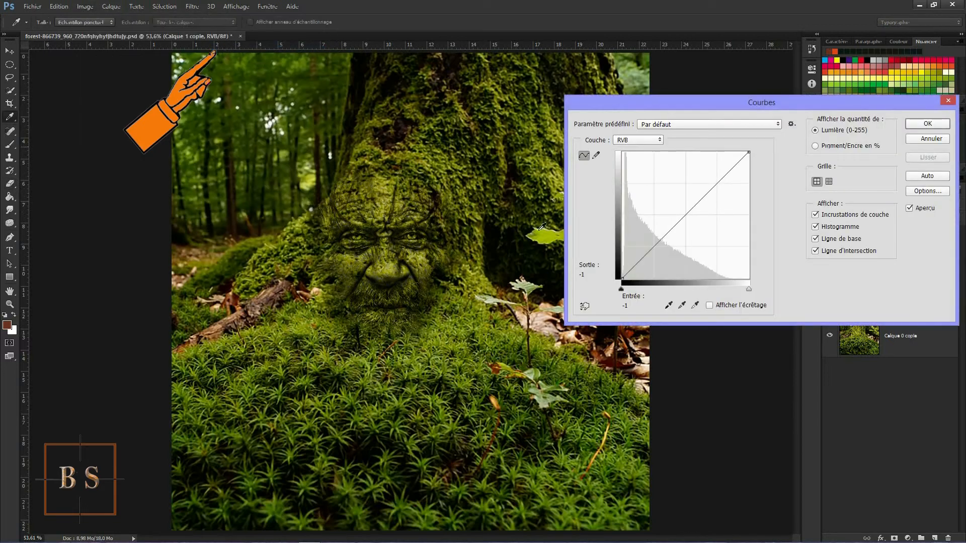
click(686, 214)
mouse_move(687, 214)
mouse_down()
mouse_move(678, 209)
mouse_move(695, 225)
mouse_move(680, 213)
mouse_up()
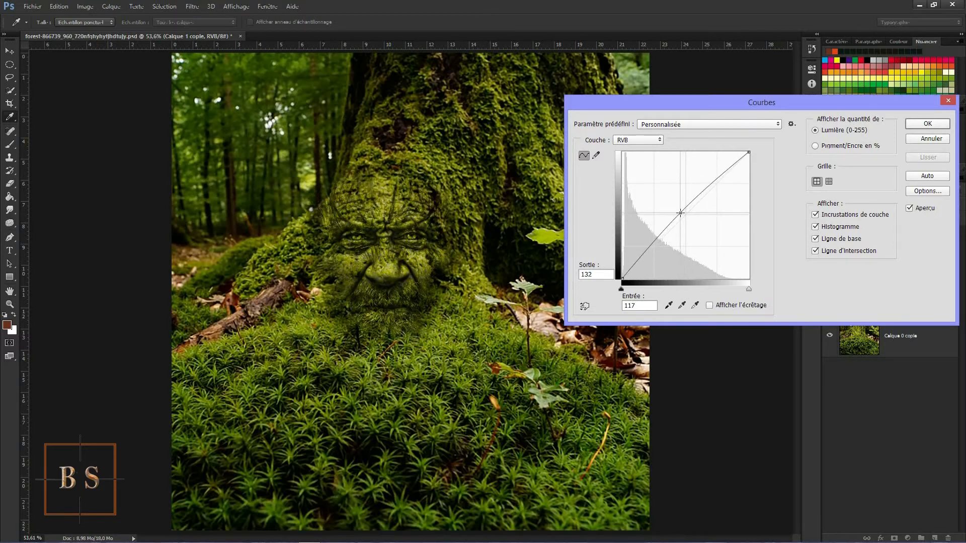
Step: Lower the Vert channel curve's midpoint to input 124, output 120 and apply the Curves adjustment to Calque 1 copie
click(660, 140)
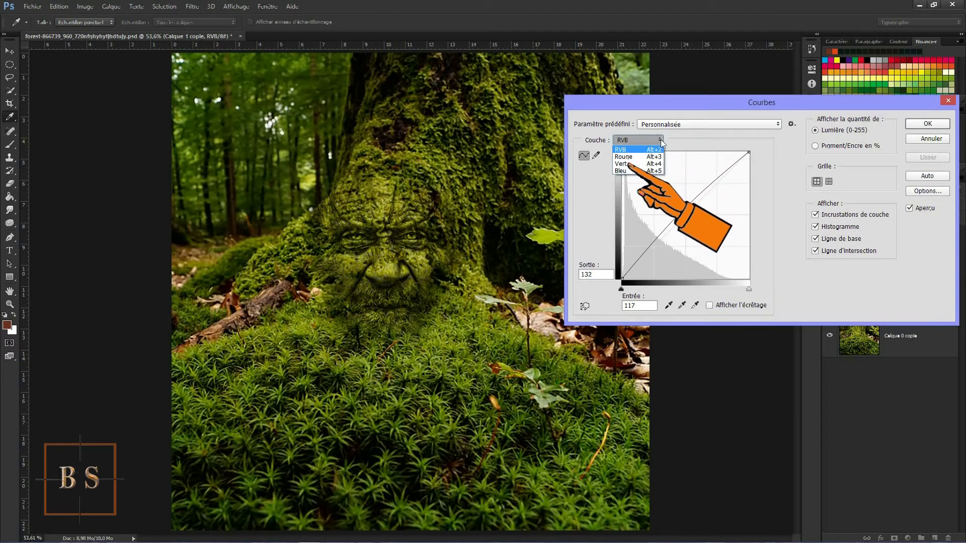
click(628, 165)
mouse_move(686, 215)
mouse_down()
mouse_move(671, 208)
mouse_move(684, 218)
mouse_up()
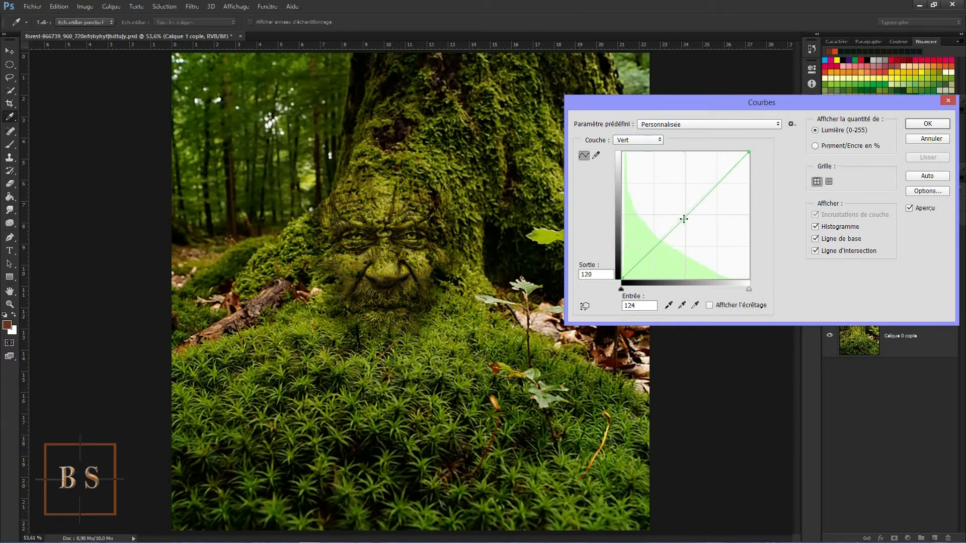
click(914, 125)
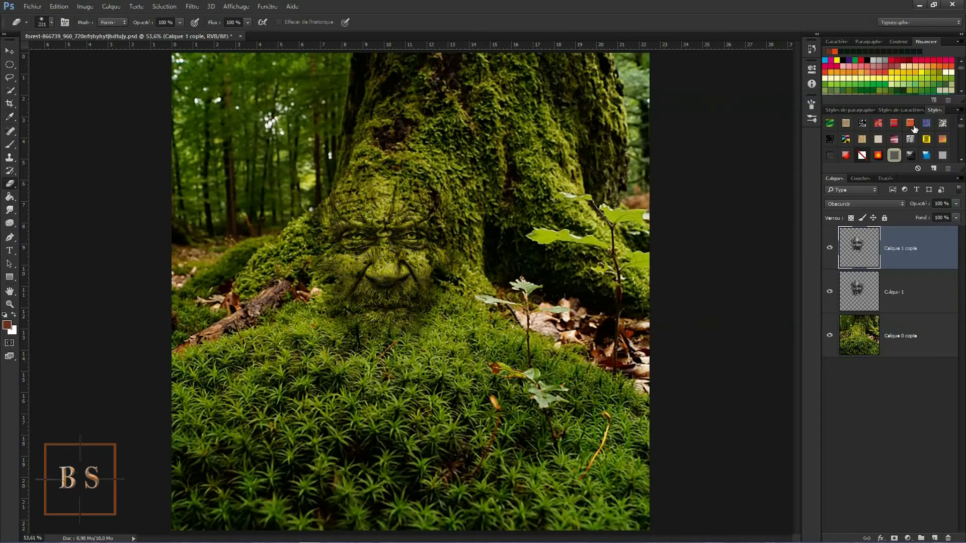
Step: Open a Curves adjustment on Calque 1 and lower the RVB curve's midpoint to input 131, output 119
click(930, 296)
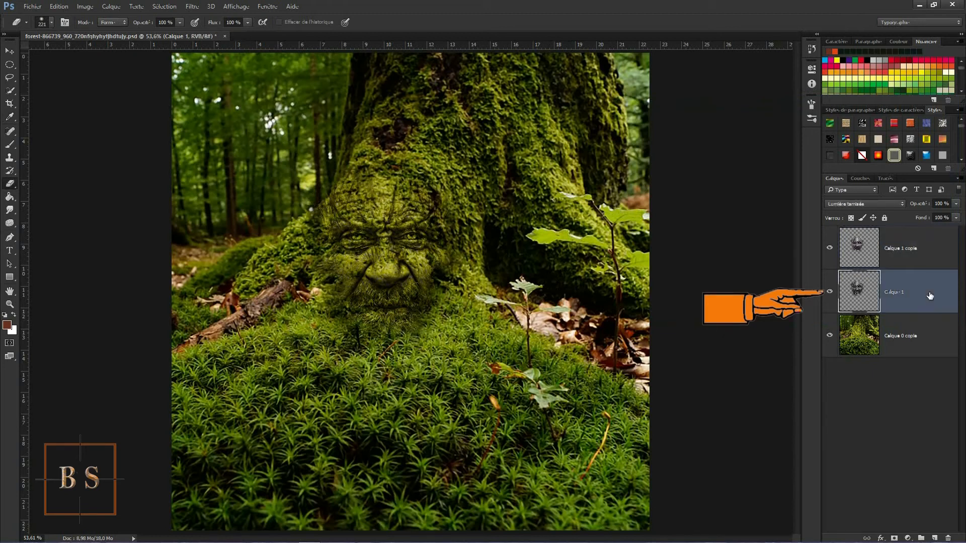
click(82, 8)
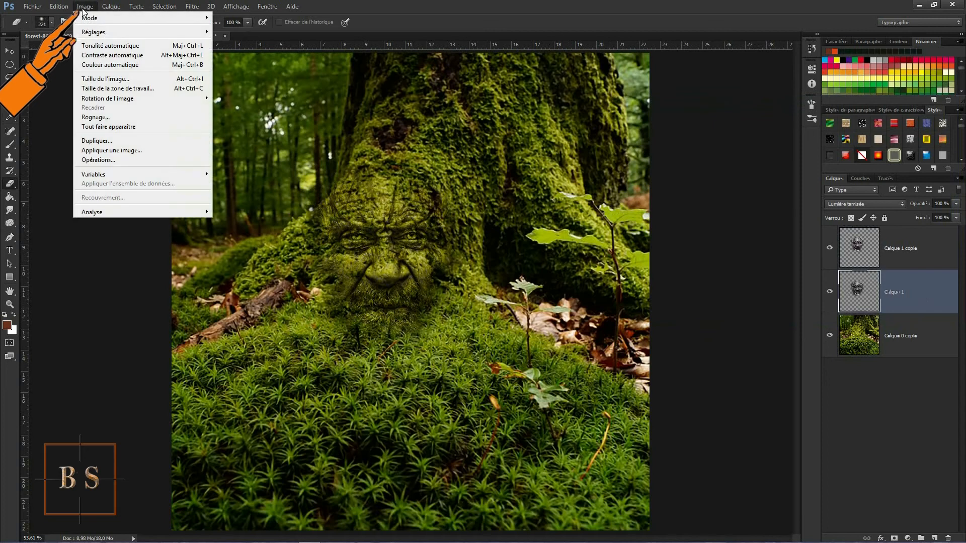
mouse_move(90, 34)
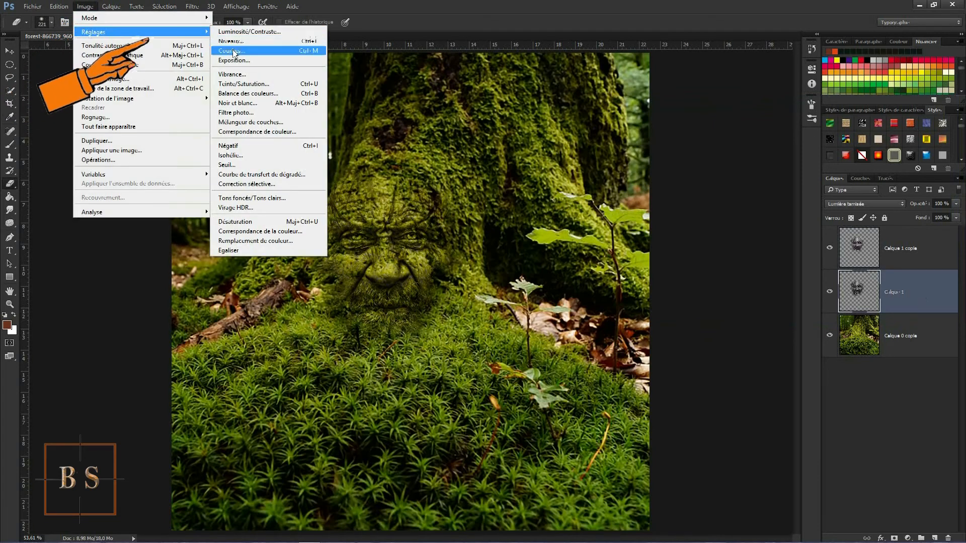
click(233, 51)
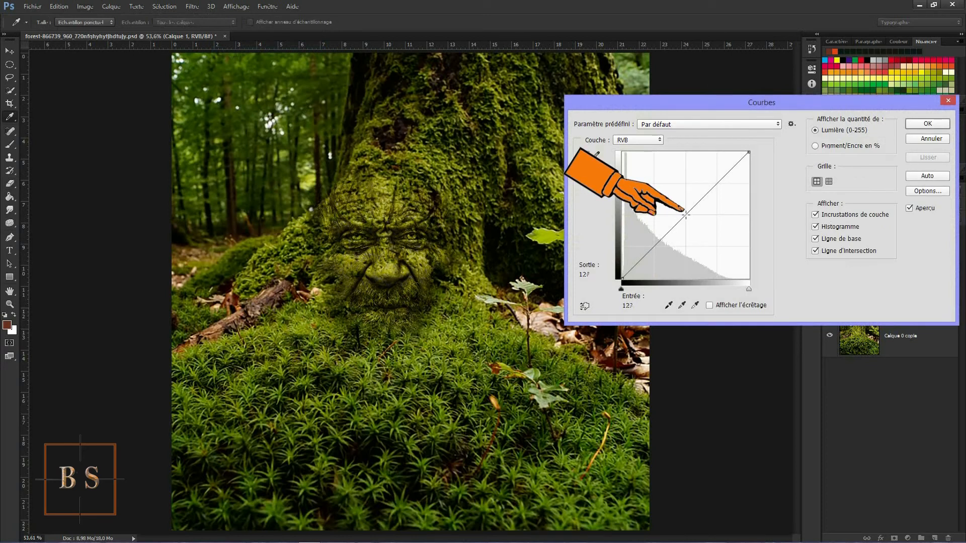
mouse_move(686, 215)
mouse_down()
mouse_move(672, 206)
mouse_move(688, 219)
mouse_up()
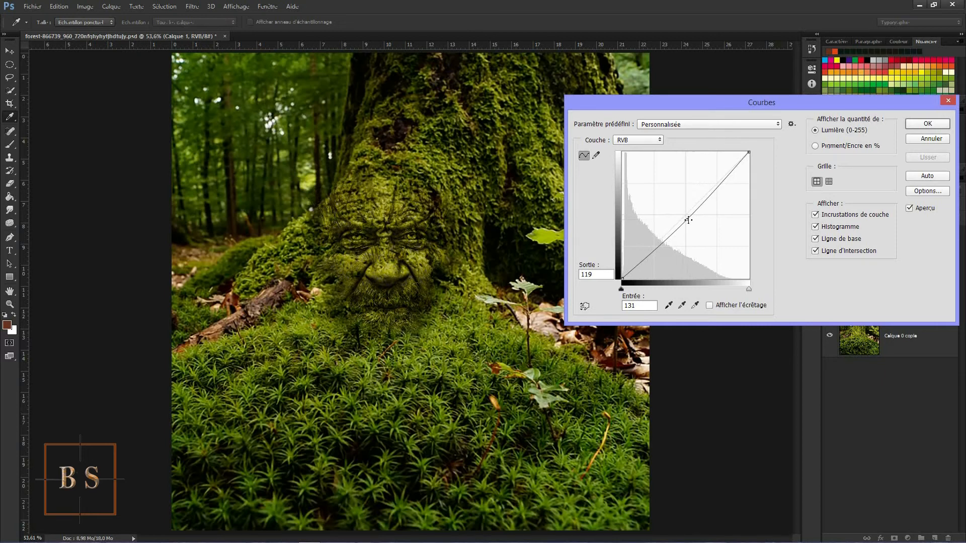
Step: Adjust the Vert channel curve's midpoint to input 121, output 128 and apply the Curves adjustment to Calque 1
click(640, 141)
click(624, 164)
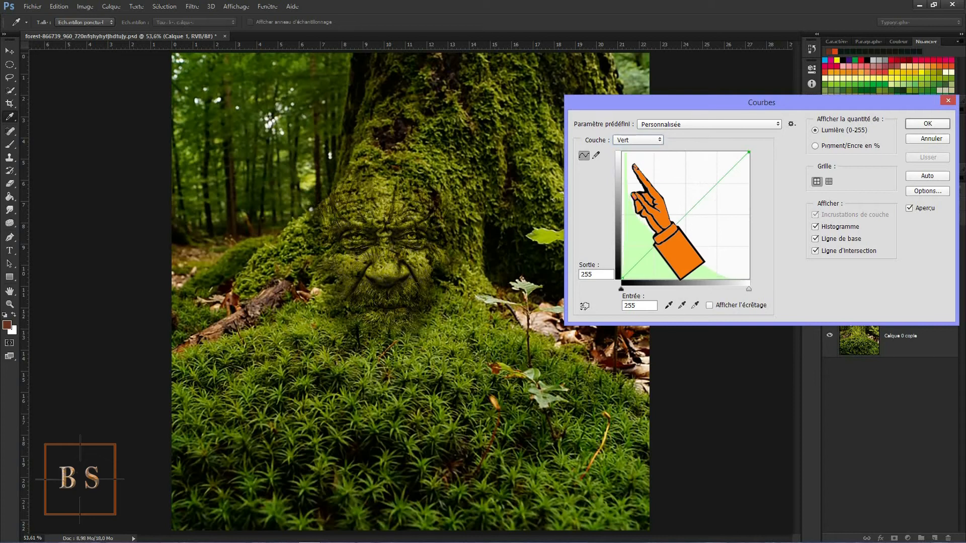
mouse_move(684, 216)
mouse_down()
mouse_move(675, 209)
mouse_move(690, 223)
mouse_up()
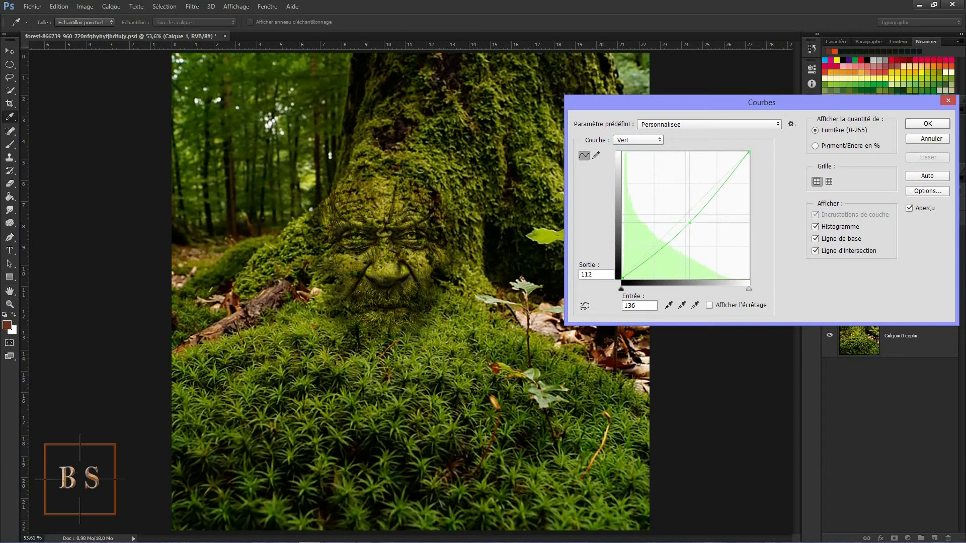
drag(690, 223, 683, 215)
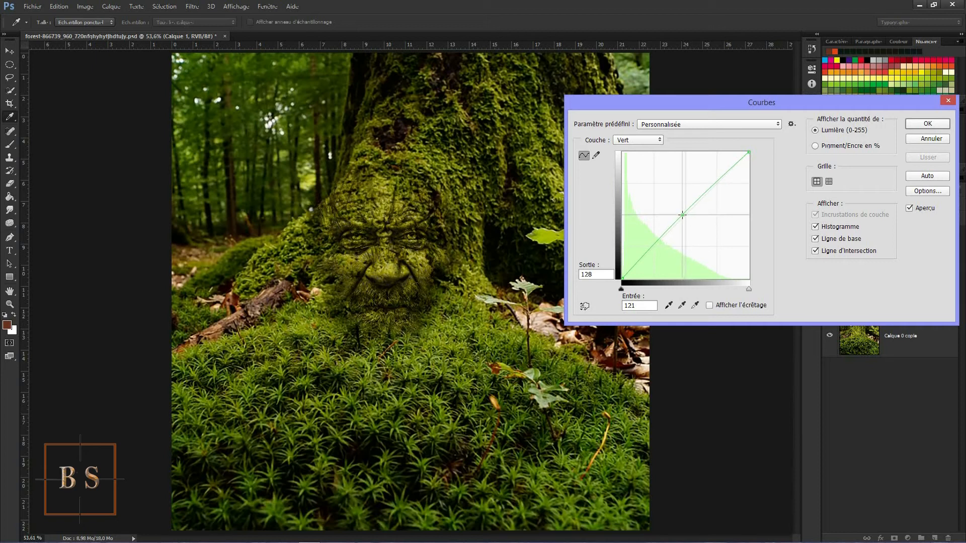
click(928, 124)
key(e)
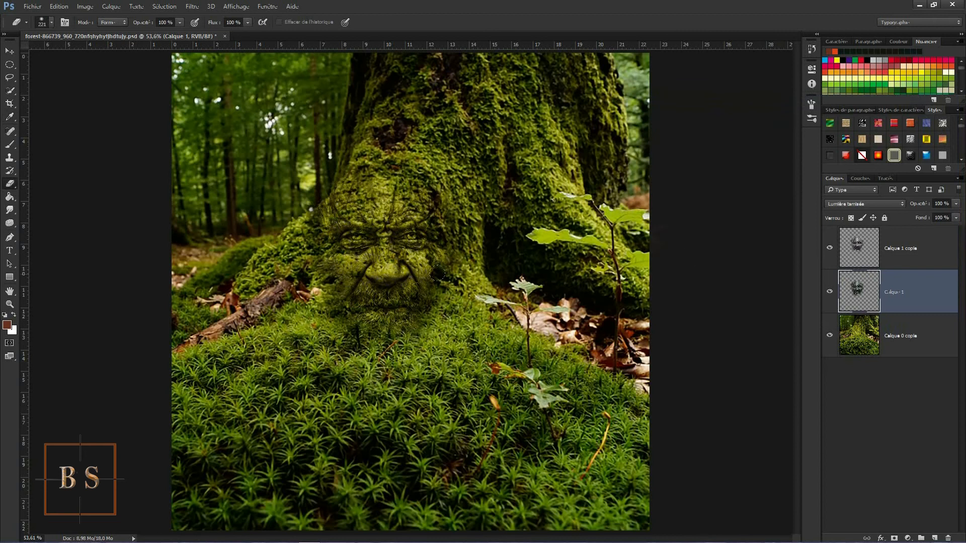
Step: Apply a Luminosité/Contraste adjustment to Calque 1 copie with Luminosité 58 and Contraste -17
click(928, 253)
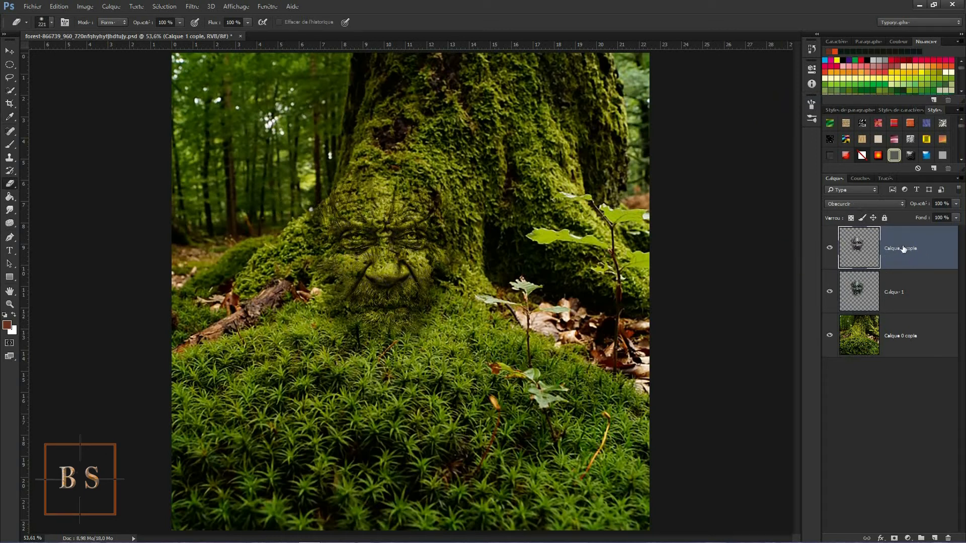
click(83, 7)
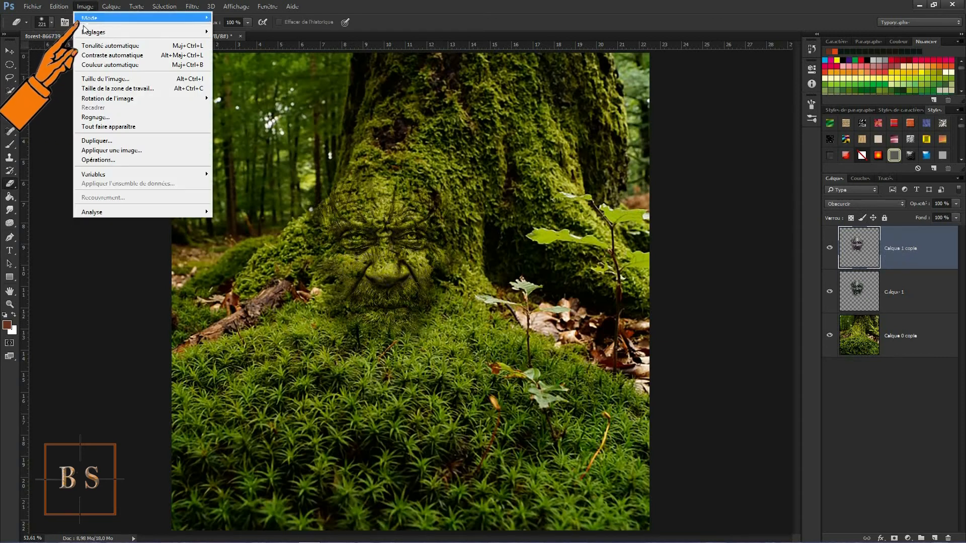
mouse_move(92, 36)
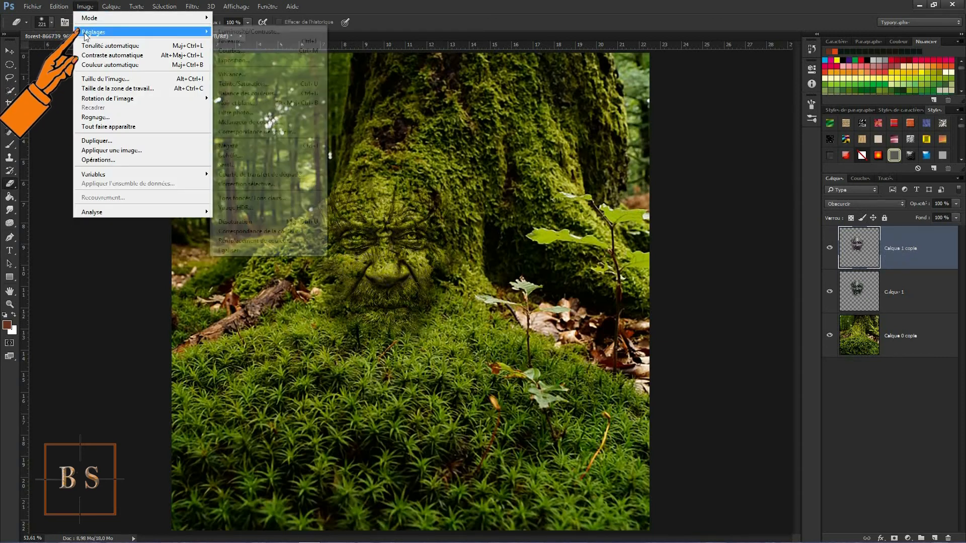
click(227, 32)
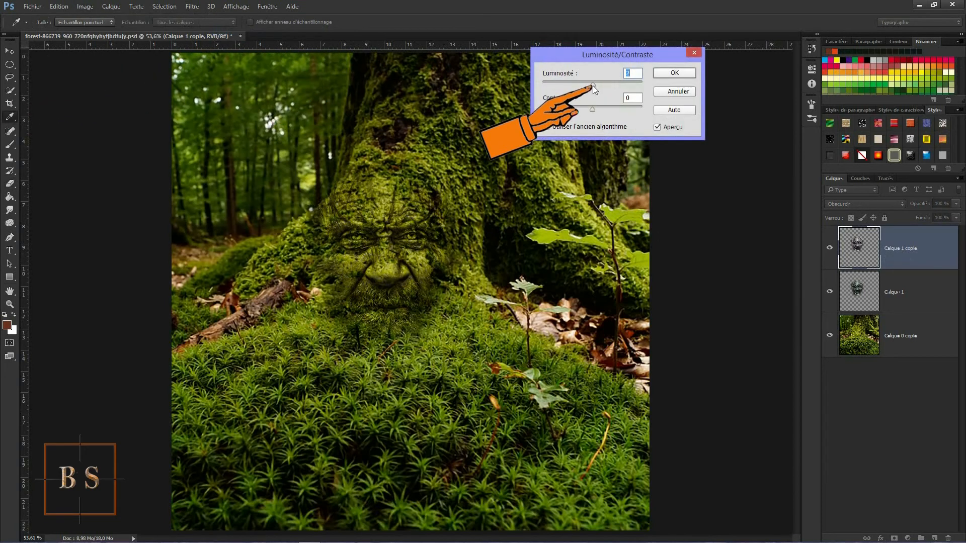
drag(592, 86, 612, 95)
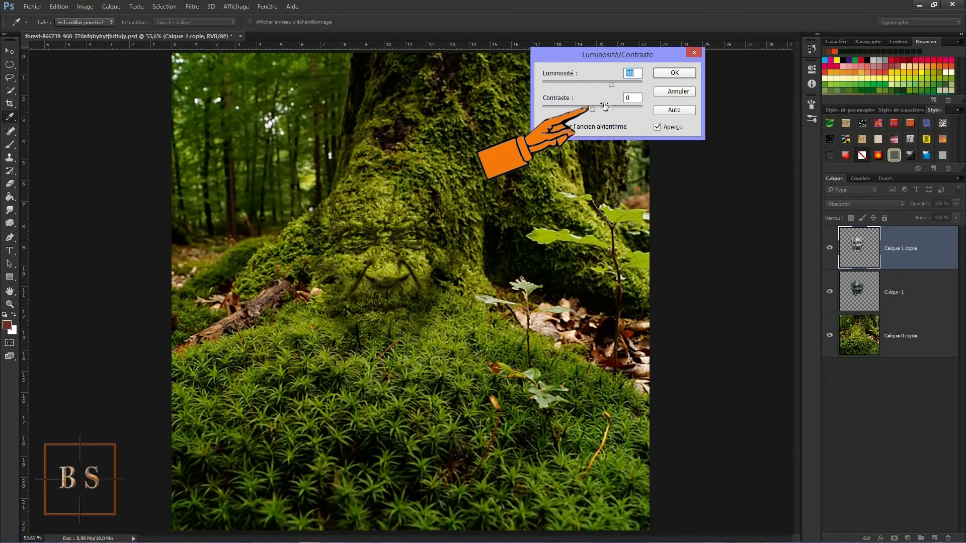
drag(593, 109, 576, 119)
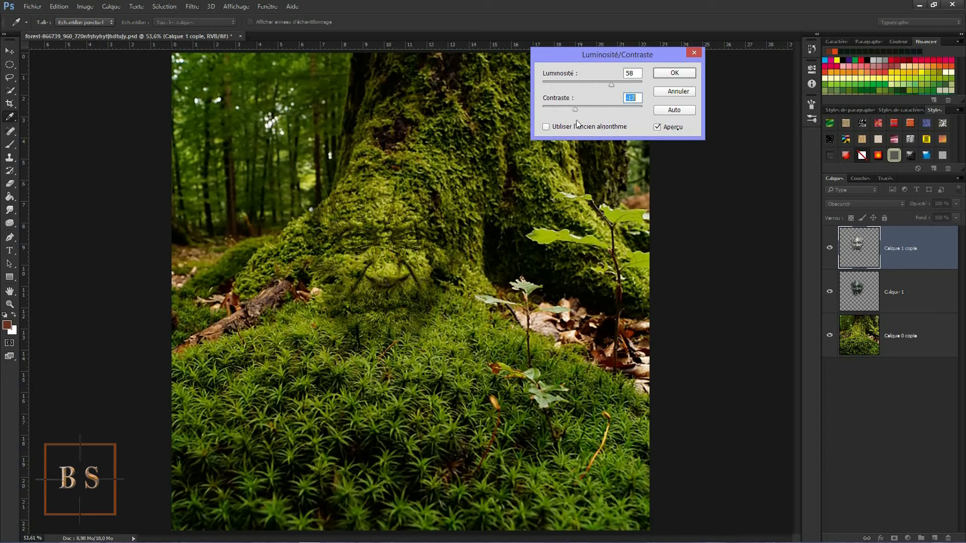
click(684, 76)
Step: Choose the Eraser tool and set its opacity to 30 % for softening the face on Calque 1 copie
key(e)
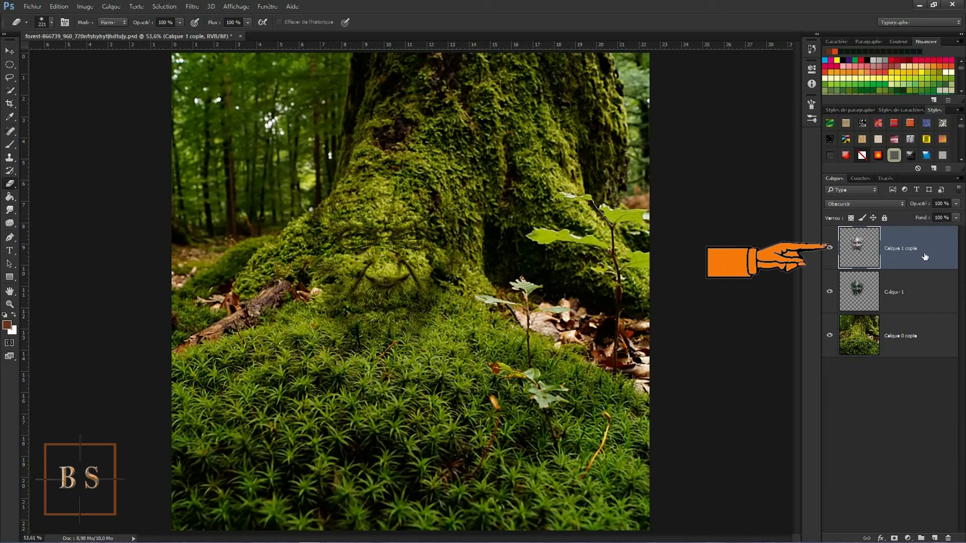
right_click(9, 183)
click(36, 183)
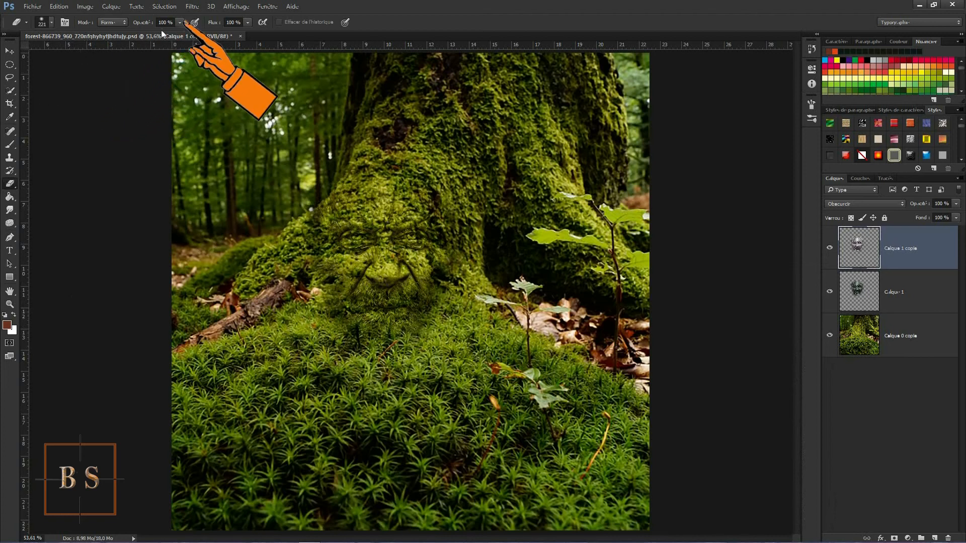
click(179, 23)
drag(178, 34, 143, 34)
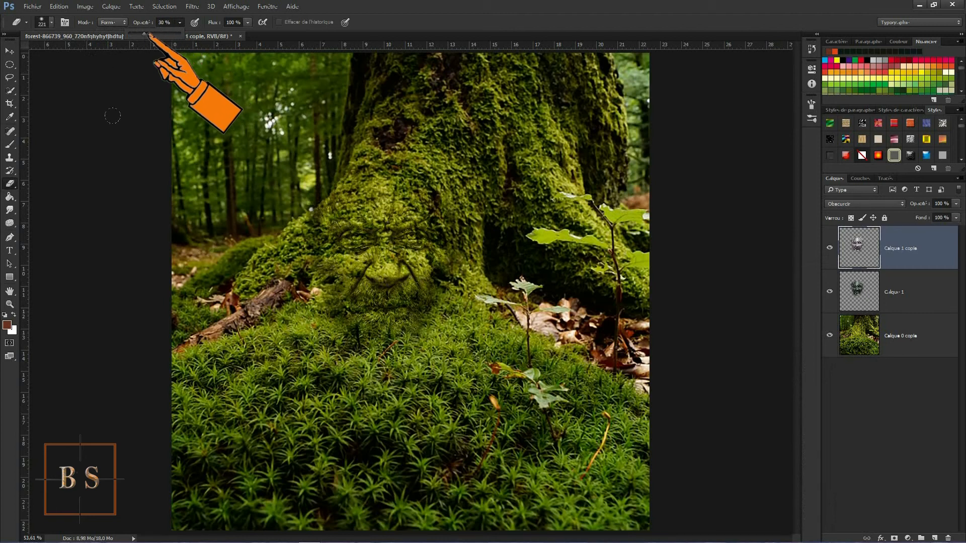
key(Return)
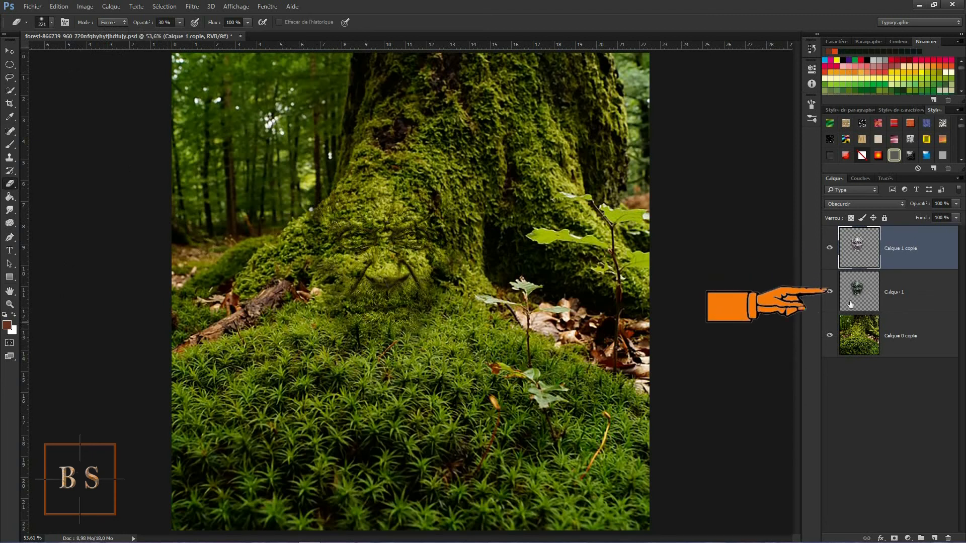
Step: Fade the face's lower edges around the beard on Calque 1 with the eraser, and reselect Calque 1 copie
click(916, 294)
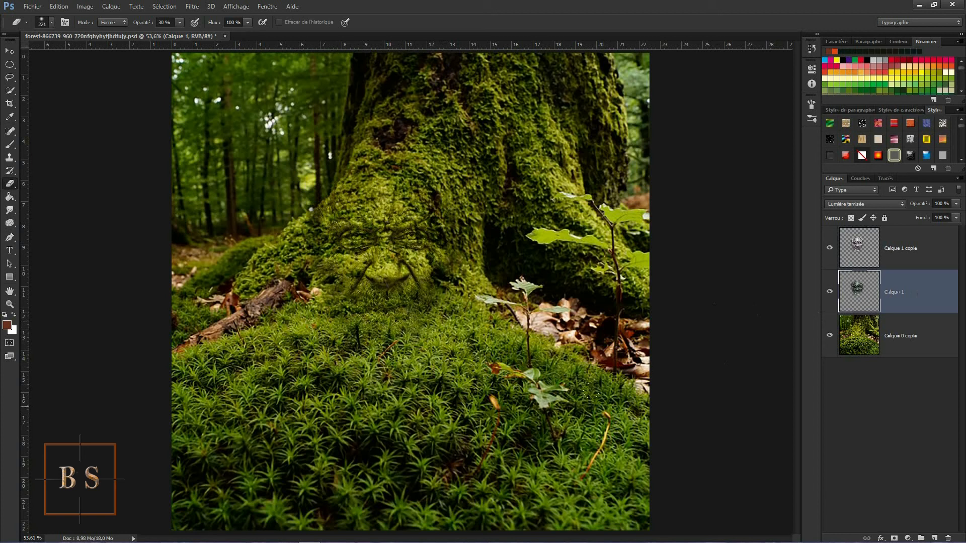
click(930, 250)
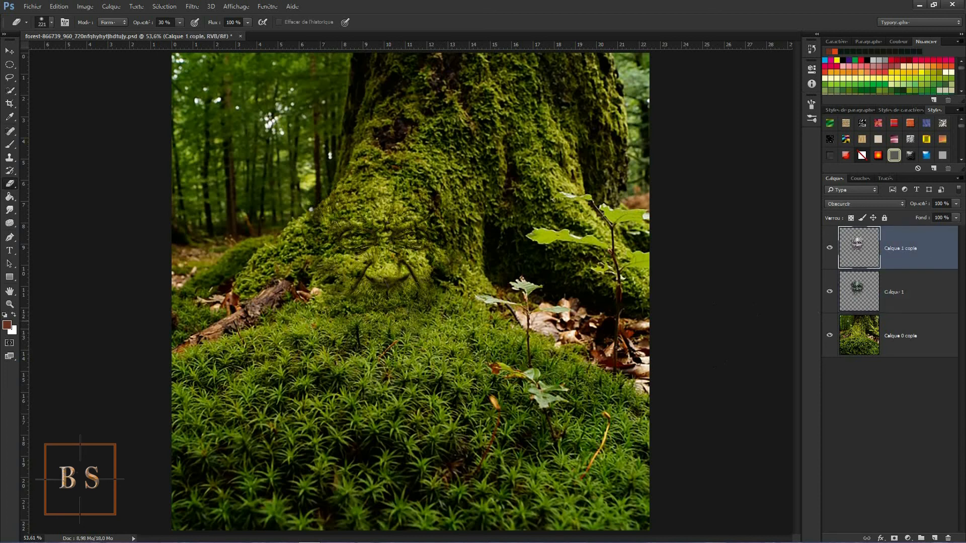